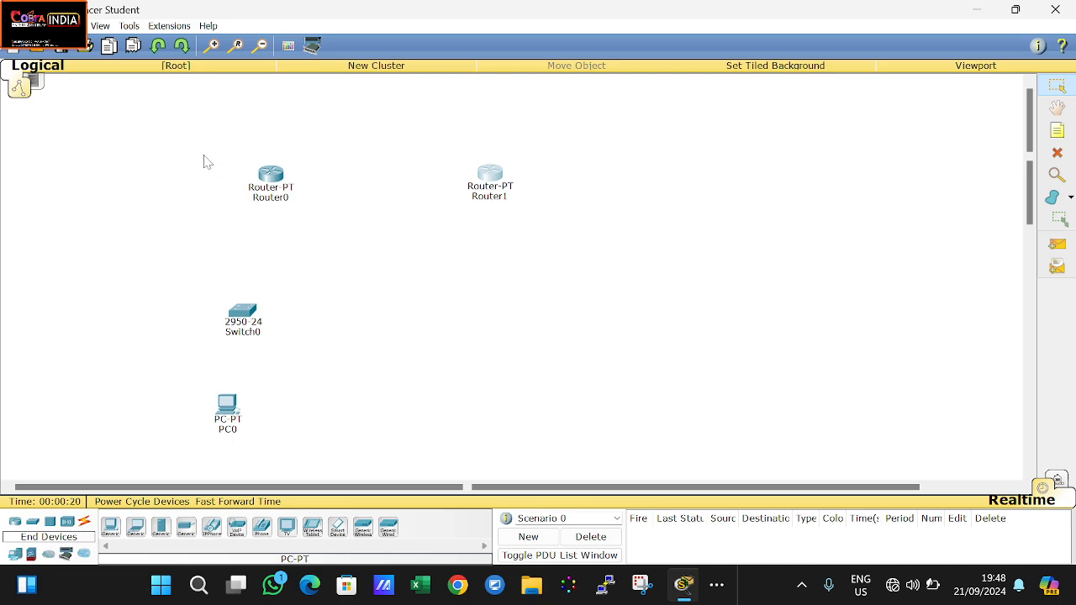
# - Connect Router0 to Router1 using the automatically chosen connection type
pyautogui.moveTo(202, 155); pyautogui.dragTo(308, 230)
pyautogui.click(85, 521)
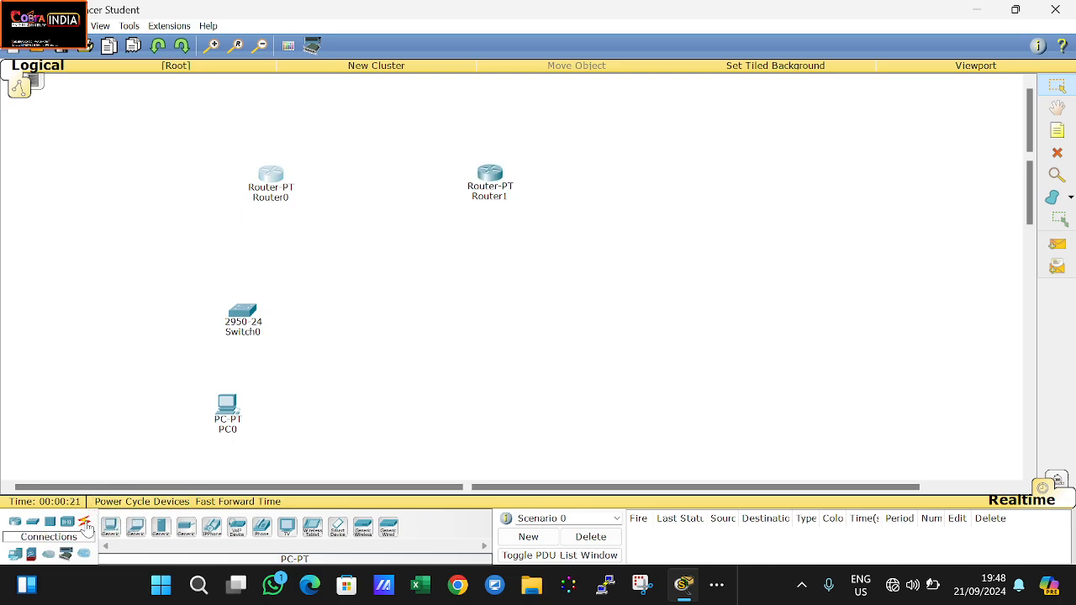
pyautogui.click(112, 530)
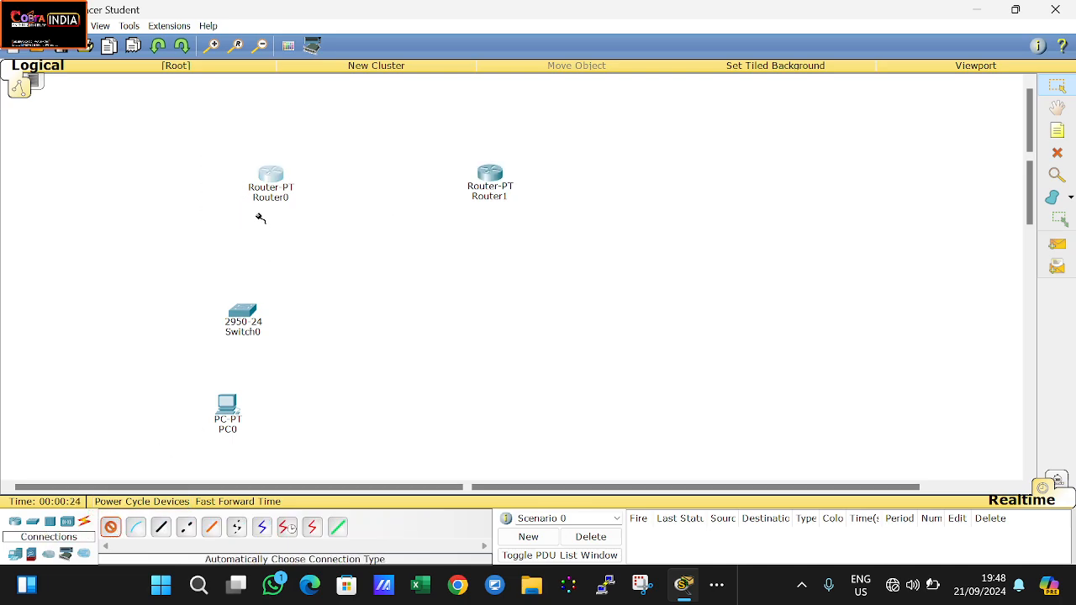
pyautogui.click(271, 178)
pyautogui.click(491, 171)
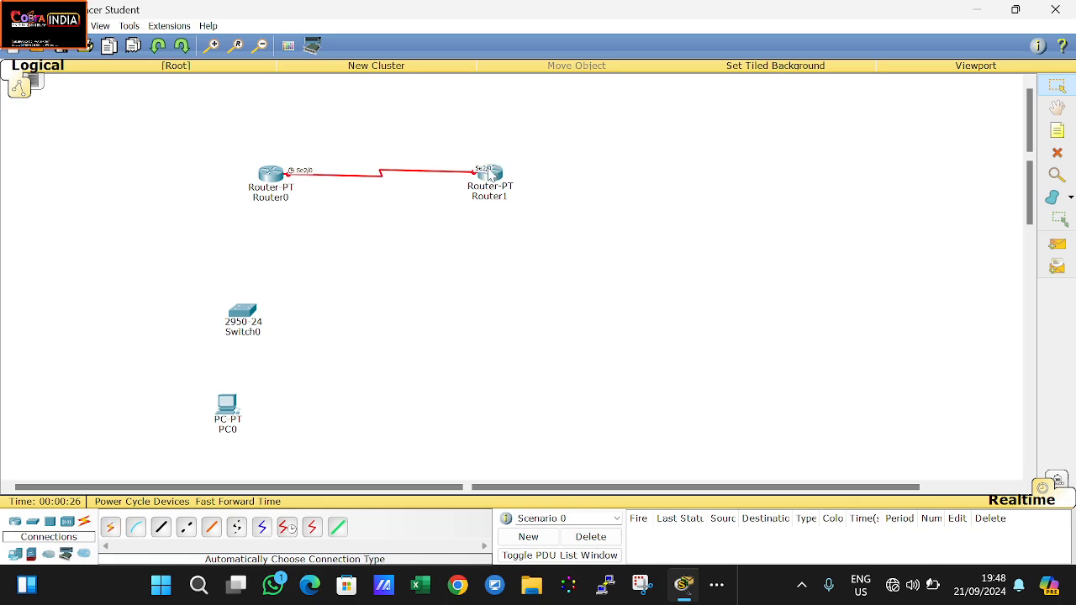
# - Cable Router0 to Switch0 and PC0 to Switch0 using the automatically chosen connection type
pyautogui.click(114, 529)
pyautogui.click(269, 178)
pyautogui.click(243, 310)
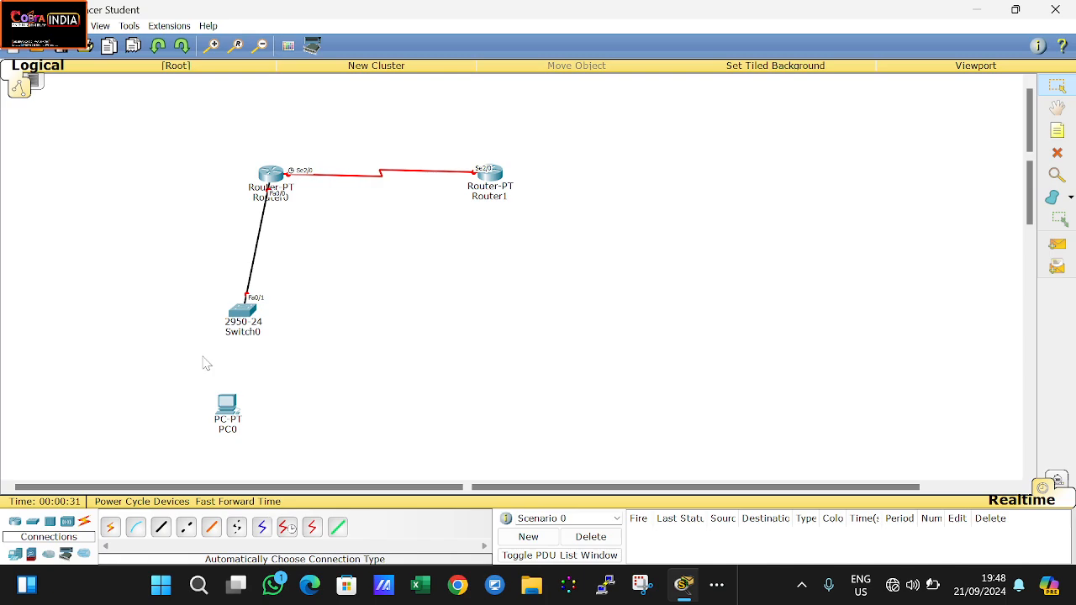
pyautogui.click(112, 526)
pyautogui.click(227, 409)
pyautogui.click(245, 310)
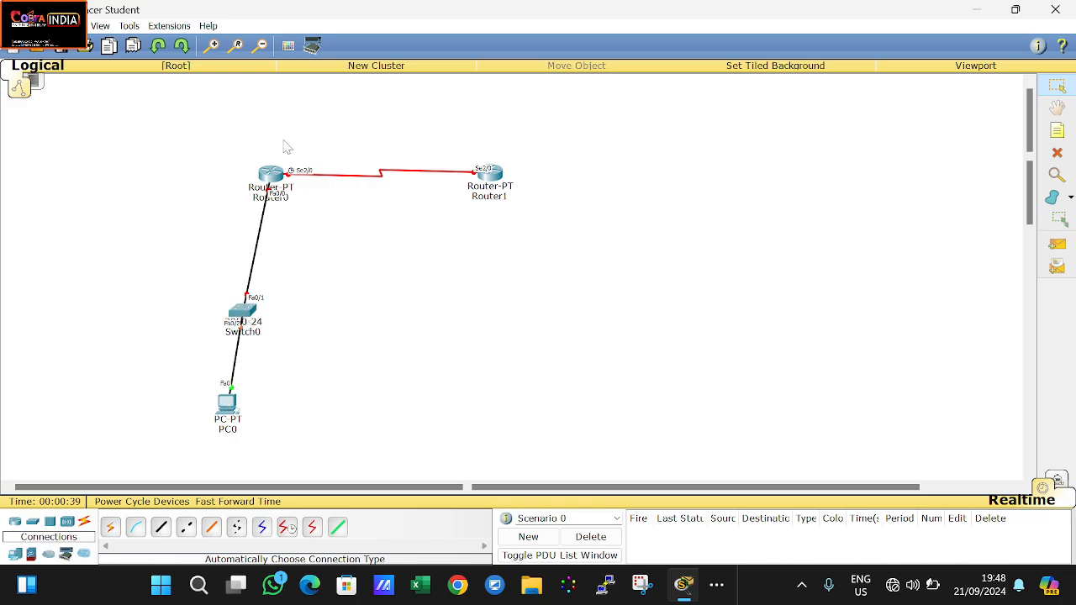
# - Place a note reading 115.15.15.0/24 on the link between the two routers
pyautogui.click(1056, 132)
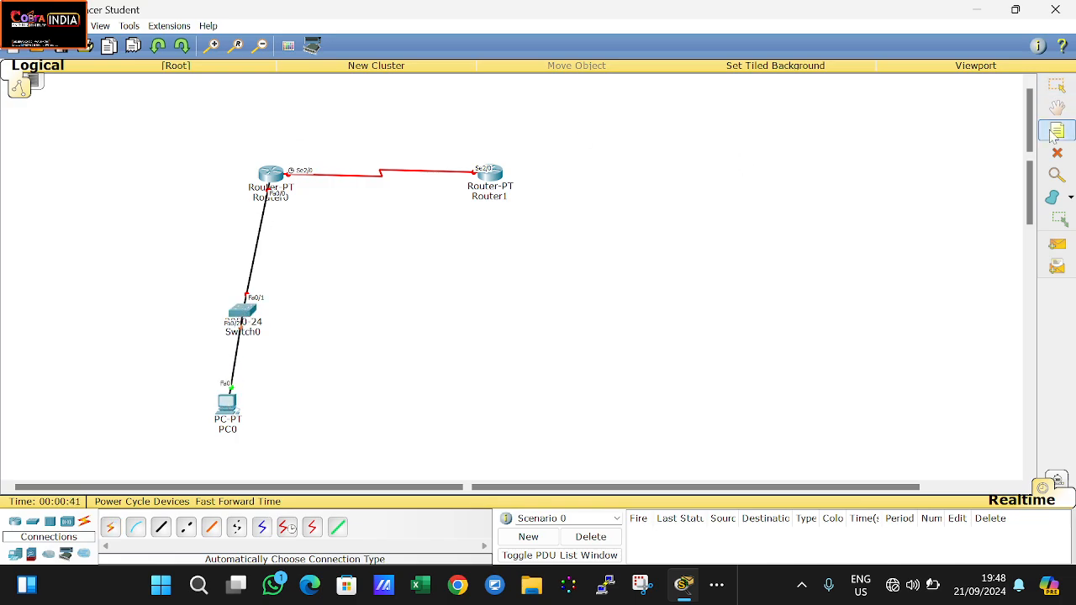
pyautogui.click(360, 161)
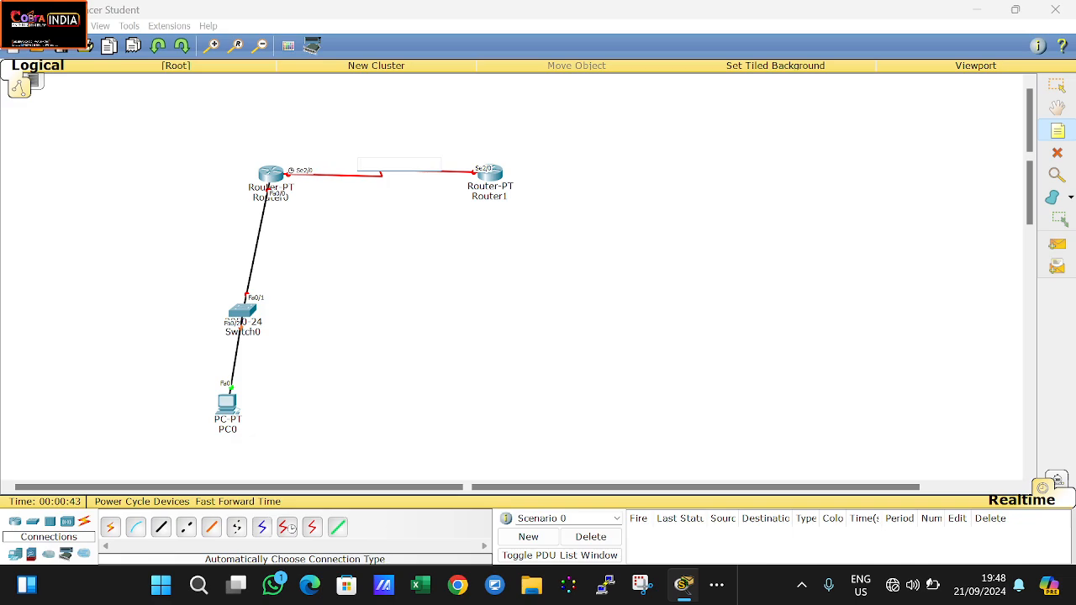
pyautogui.write('115.15.145')
pyautogui.press('BackSpace')
pyautogui.write('0/24')
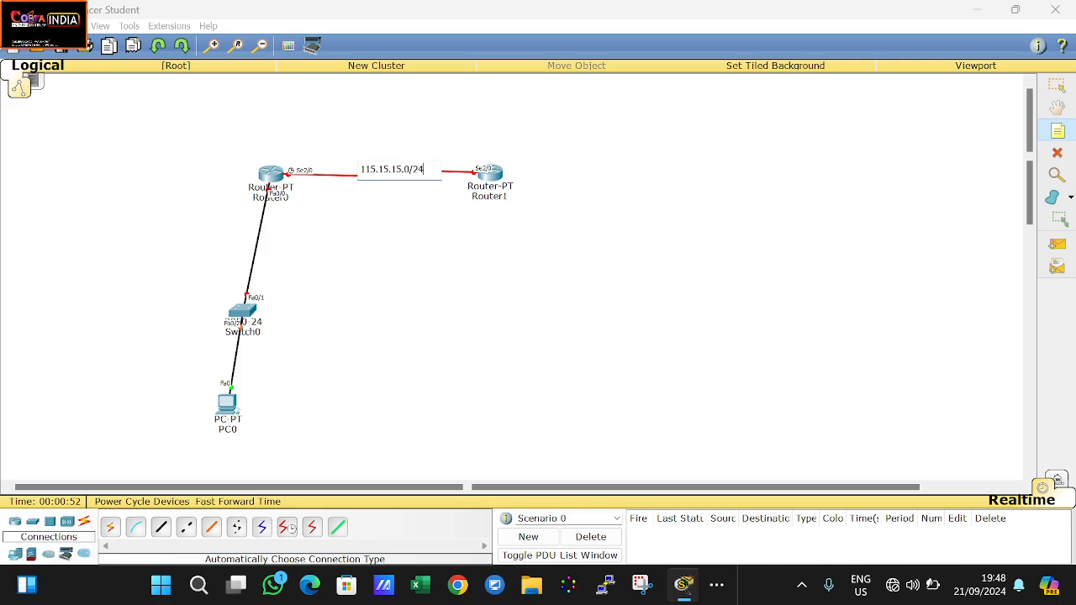
# - Add a note reading 192.168.1.1 beside the Router0–Switch0 link and return to object selection
pyautogui.click(262, 248)
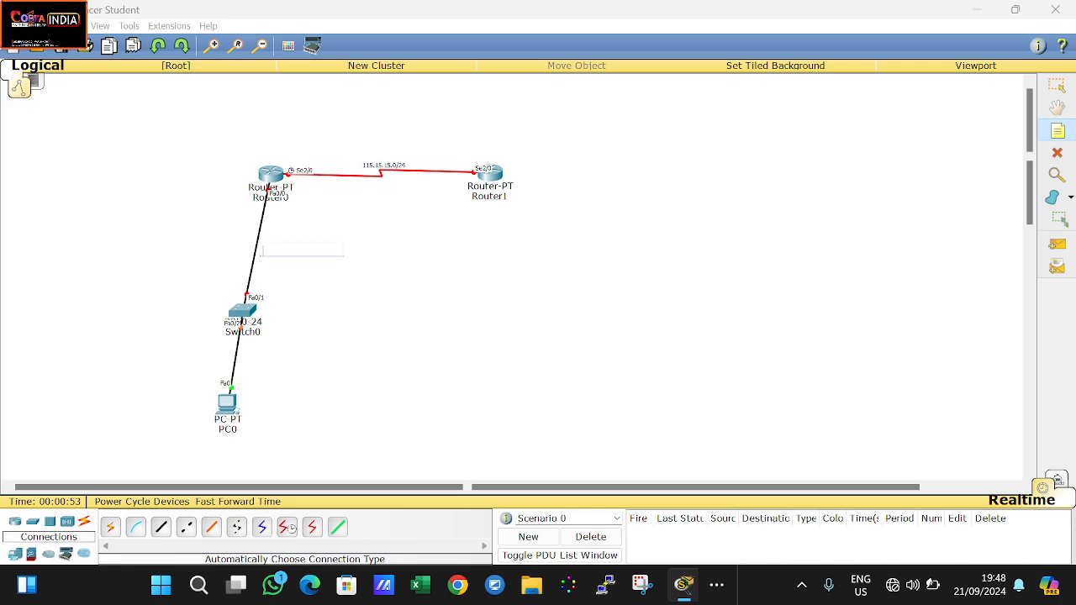
pyautogui.write('192.168.1.1')
pyautogui.click(615, 243)
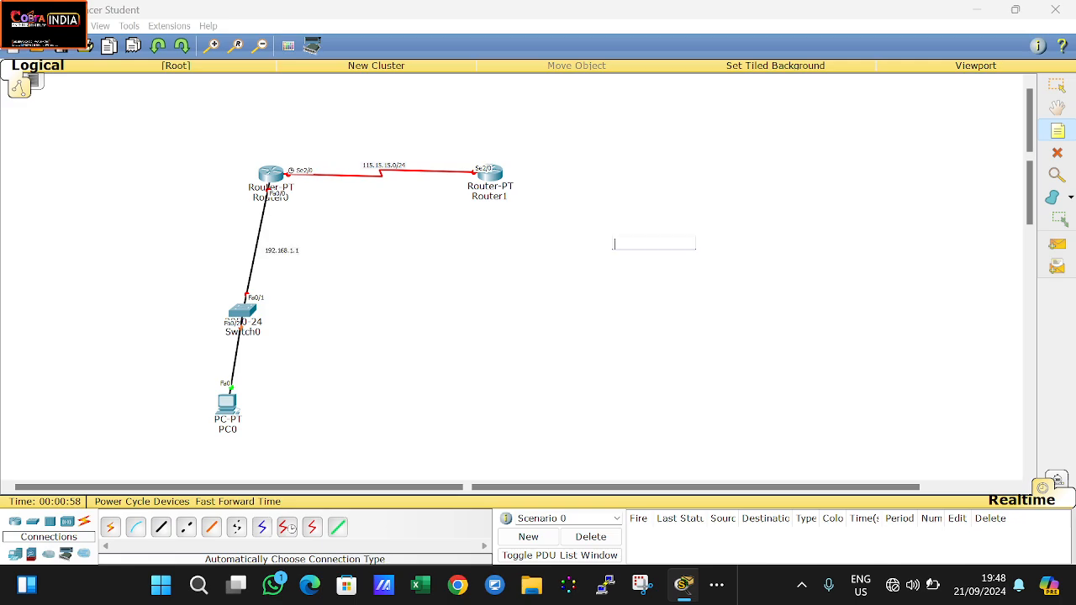
pyautogui.click(1056, 85)
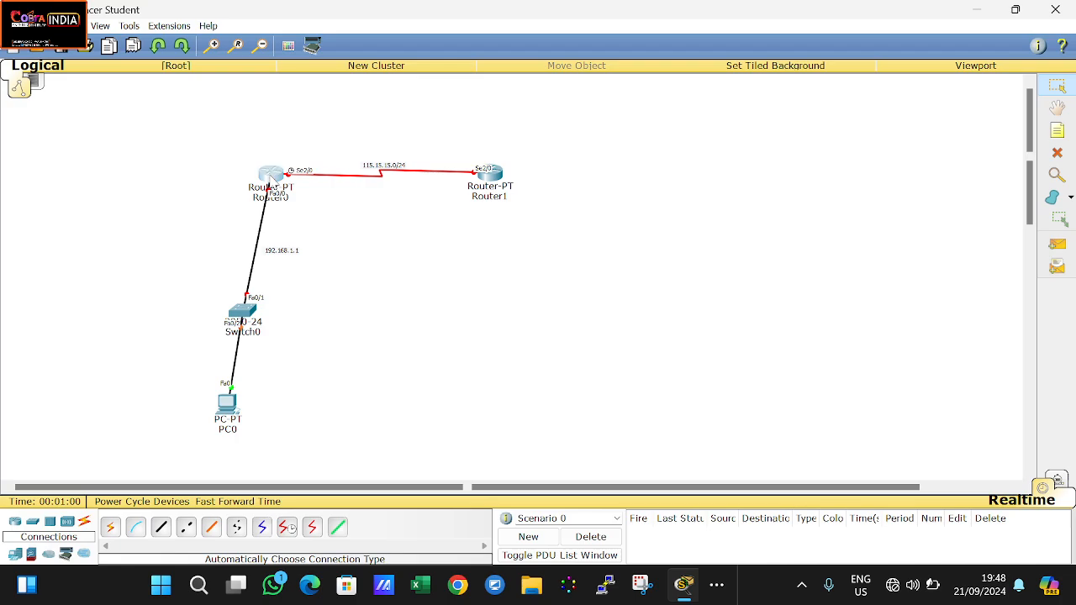
# - Configure Router0's FastEthernet0/0 with IP address 192.168.1.1 and subnet mask 255.255.255.0, and turn the port on
pyautogui.doubleClick(270, 174)
pyautogui.moveTo(489, 169); pyautogui.dragTo(658, 148)
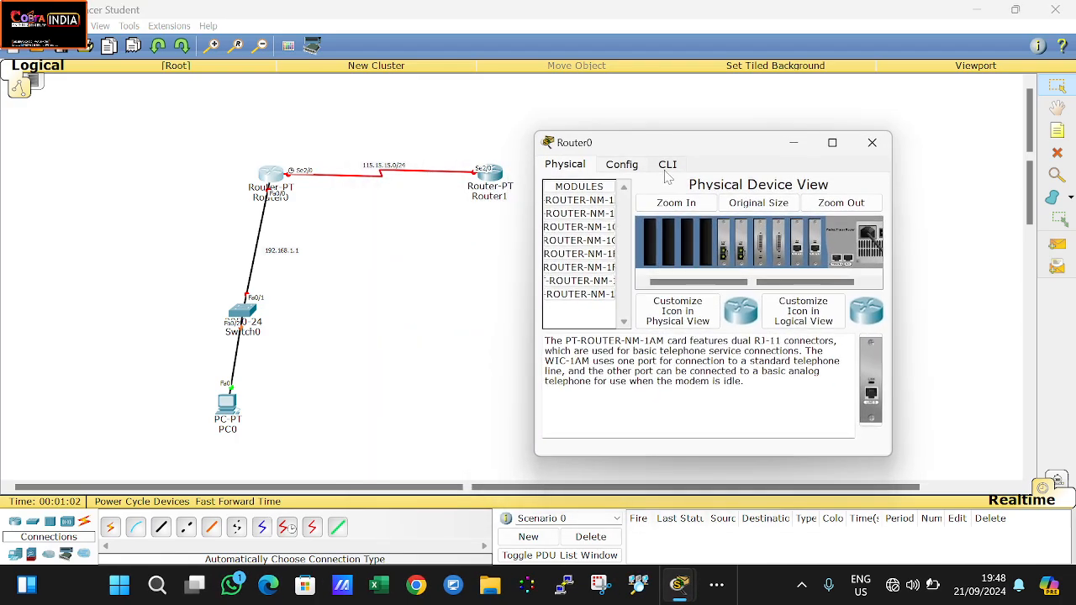
pyautogui.click(622, 166)
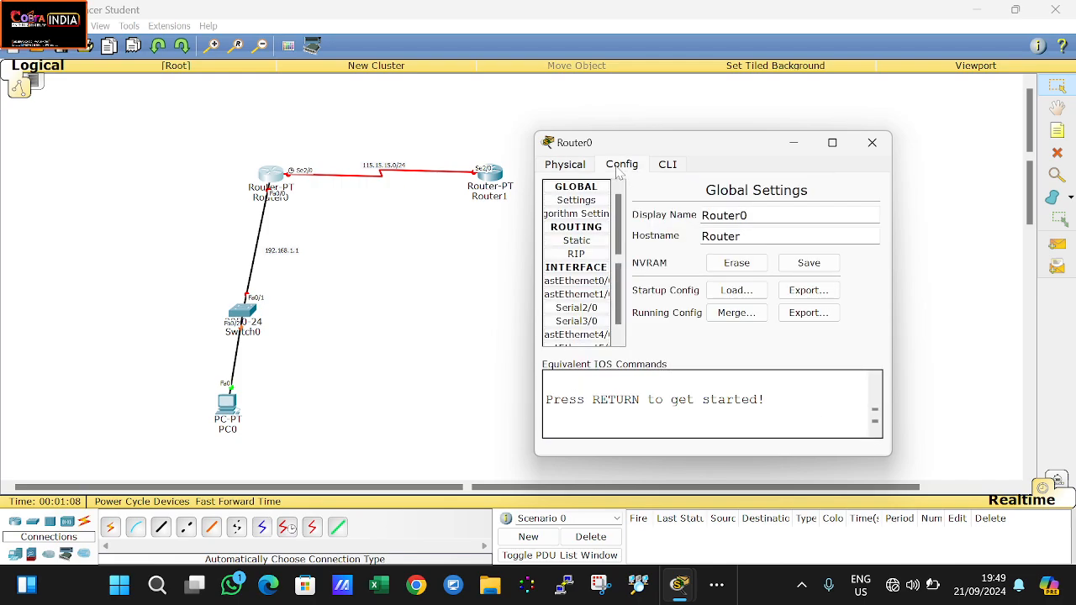
pyautogui.click(620, 305)
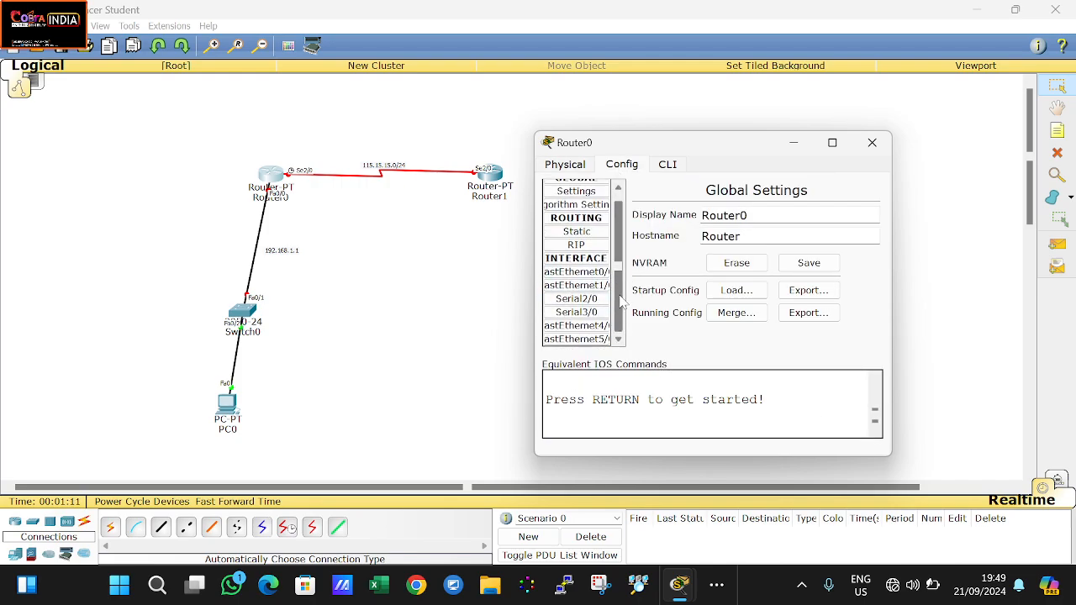
pyautogui.click(579, 272)
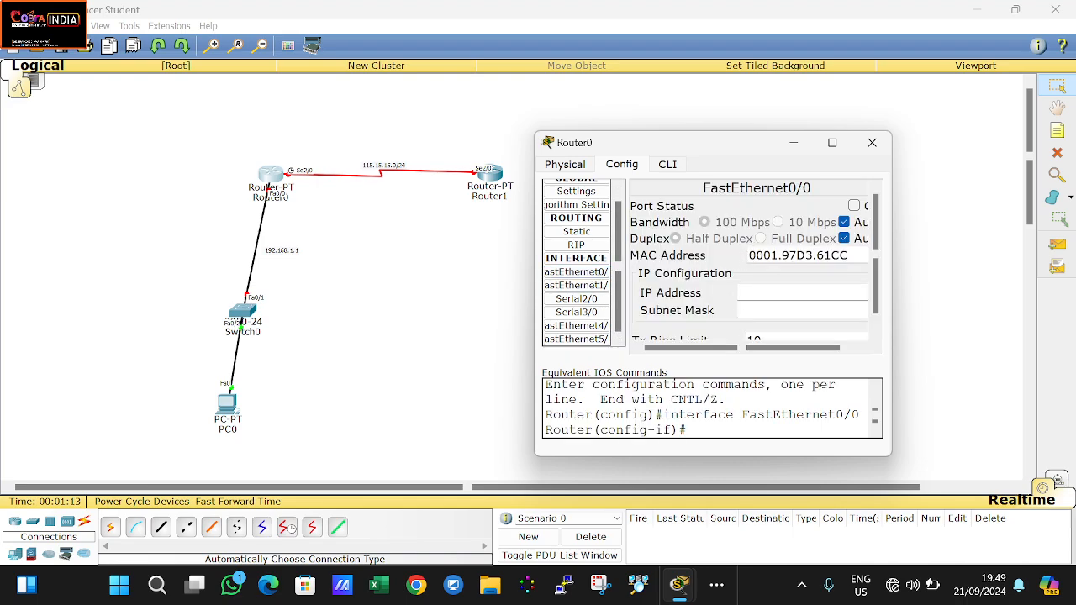
pyautogui.write('192.168.1.1')
pyautogui.click(780, 311)
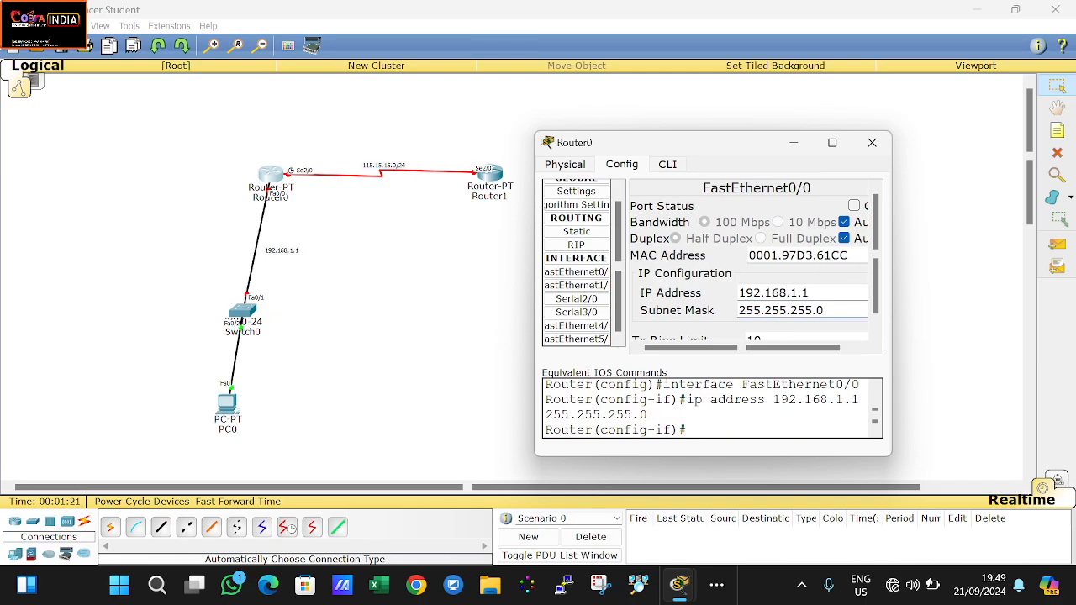
pyautogui.click(854, 206)
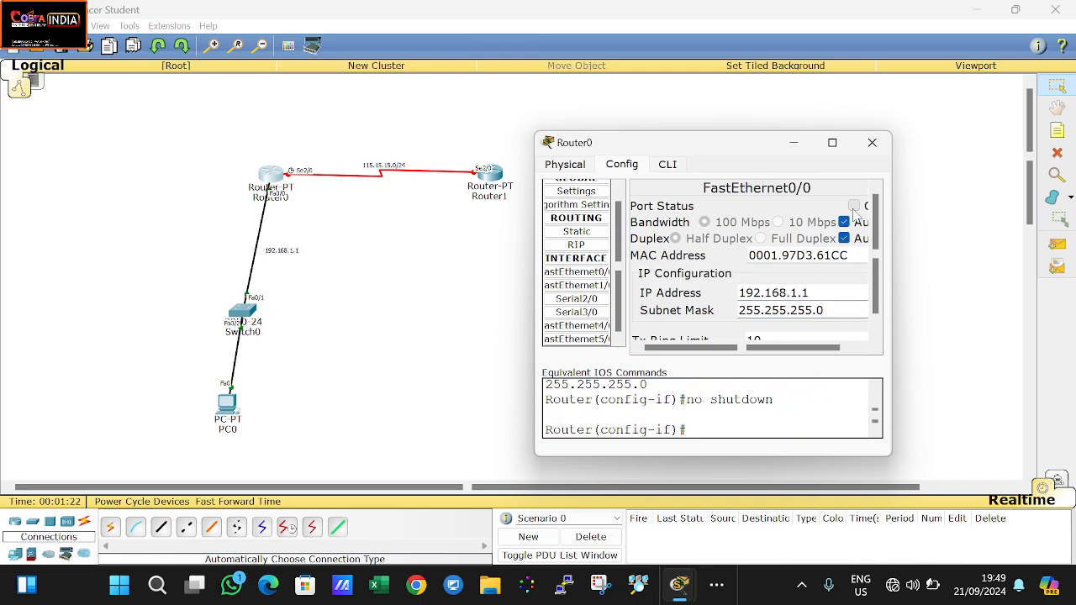
# - Give Router0's Serial2/0 the IP address 115.15.15.1 with subnet mask 255.255.255.0, and copy the mask
pyautogui.click(582, 299)
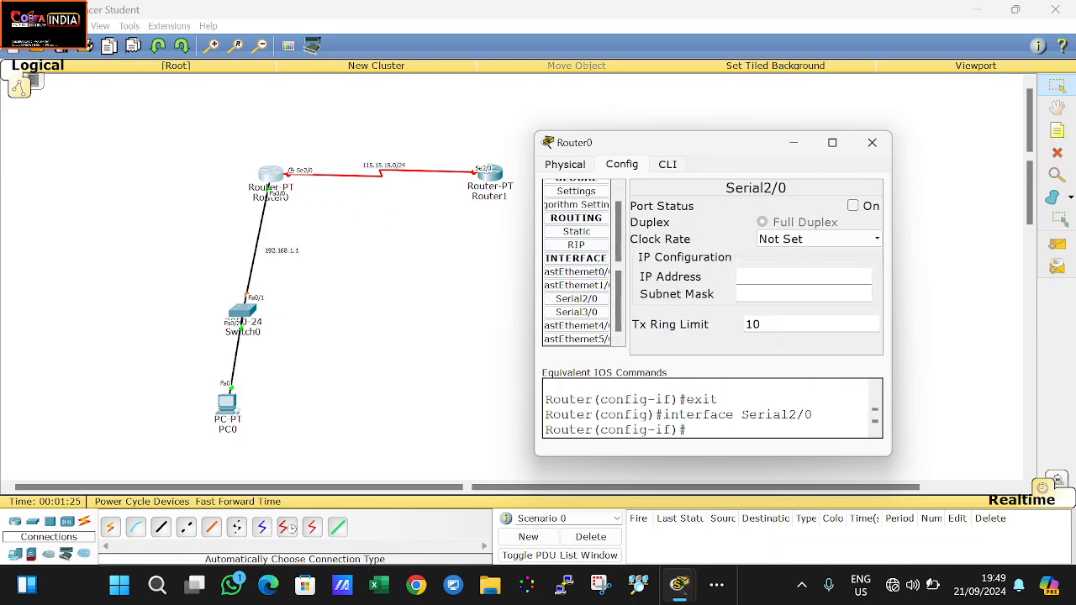
pyautogui.write('115.15.15.1')
pyautogui.click(837, 294)
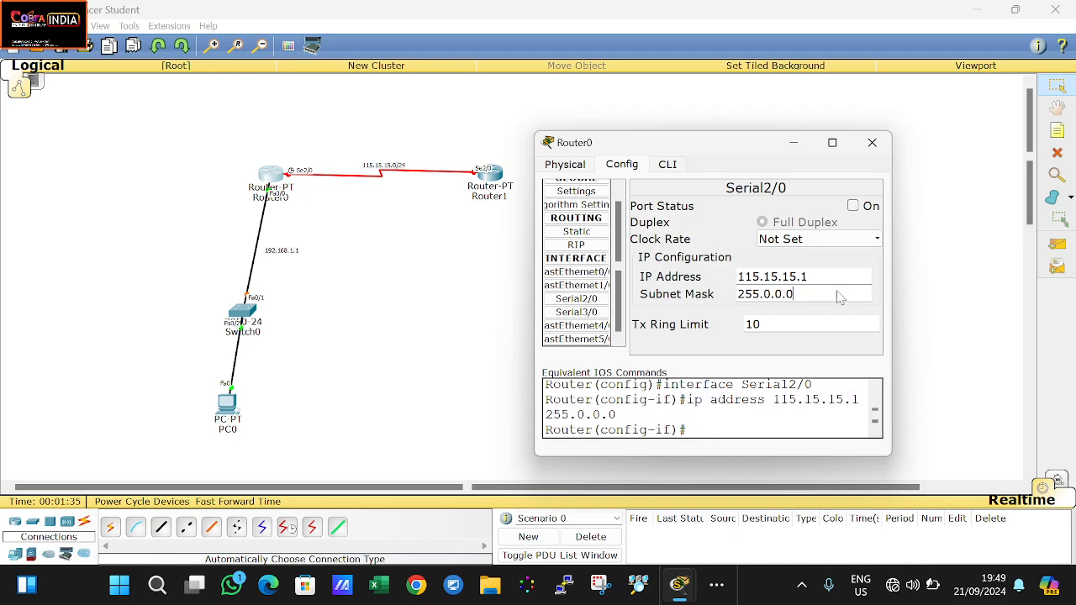
pyautogui.moveTo(782, 294); pyautogui.dragTo(763, 294)
pyautogui.write('255.21')
pyautogui.press('BackSpace')
pyautogui.write('55.')
pyautogui.hotkey('ctrl', 'a')
pyautogui.hotkey('ctrl', 'c')
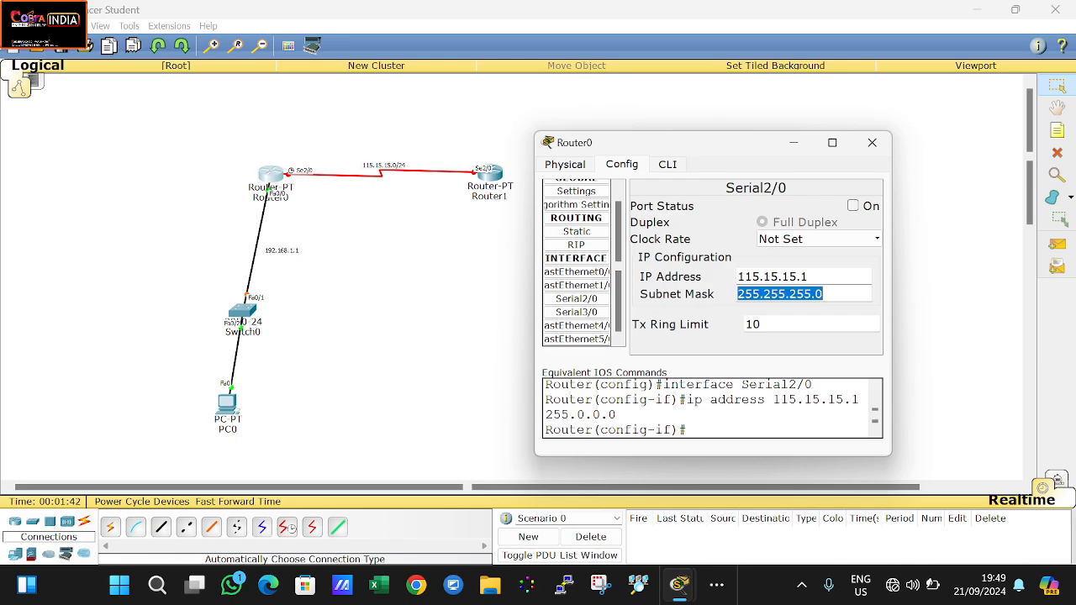
# - Turn on Router0's Serial2/0 port, set its clock rate to 64000, and close the router's settings
pyautogui.click(853, 206)
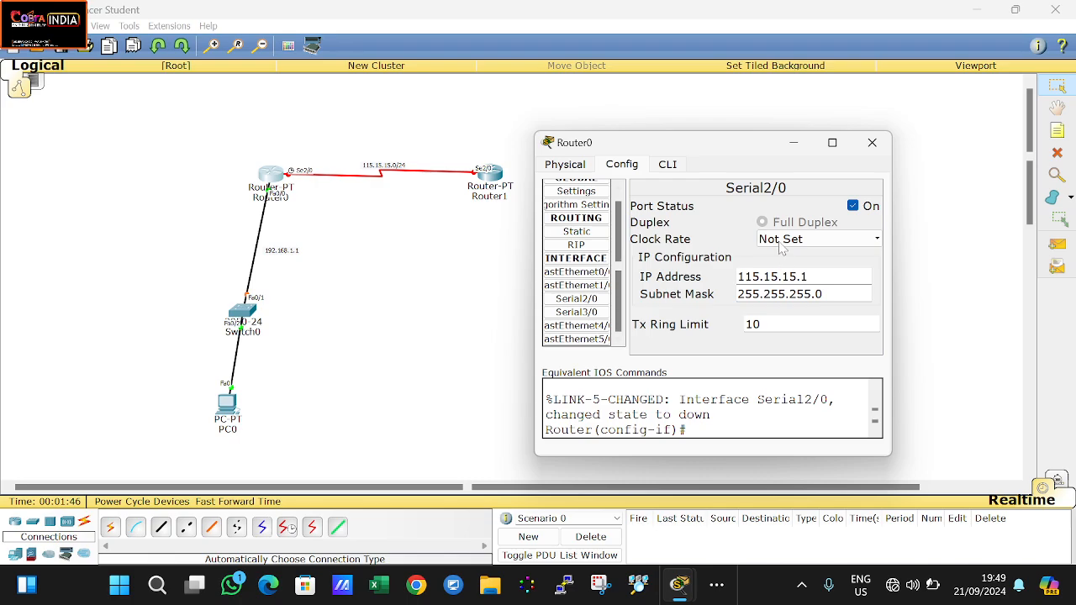
pyautogui.click(782, 241)
pyautogui.scroll(2, 790, 263)
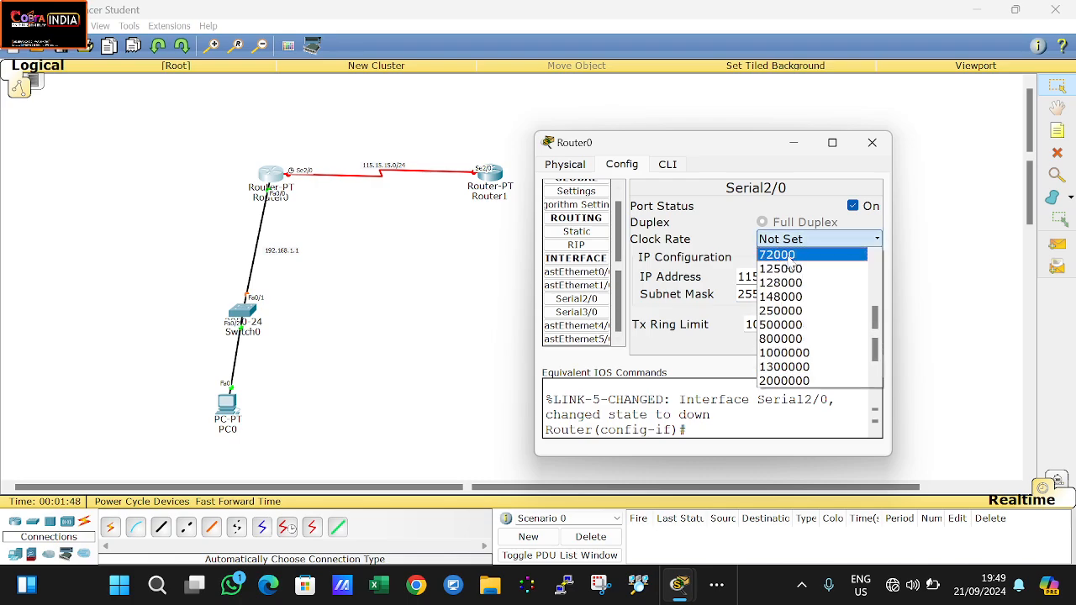
pyautogui.click(790, 268)
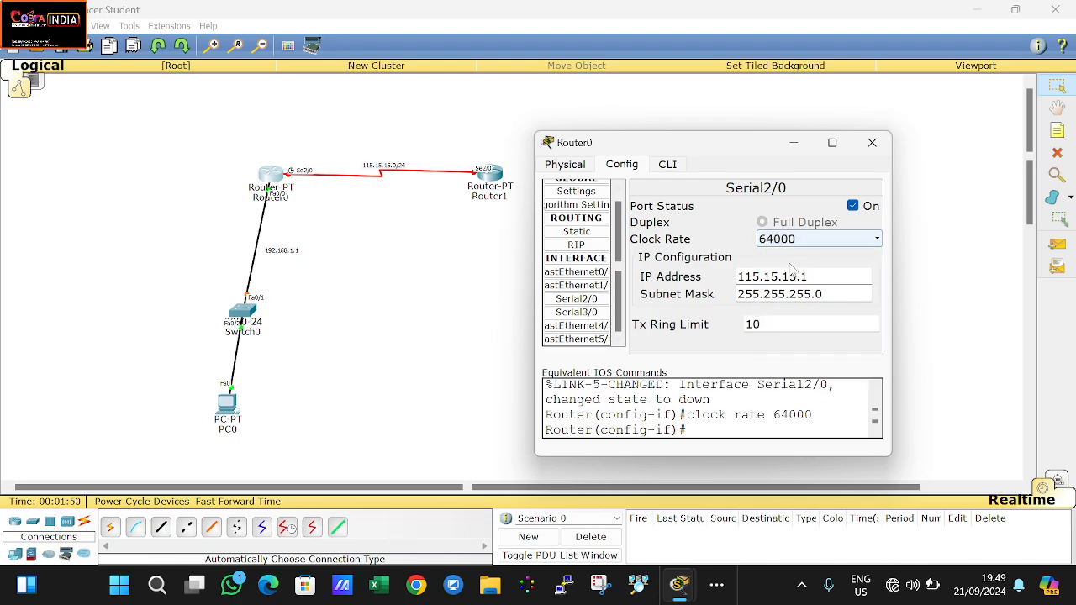
pyautogui.click(874, 145)
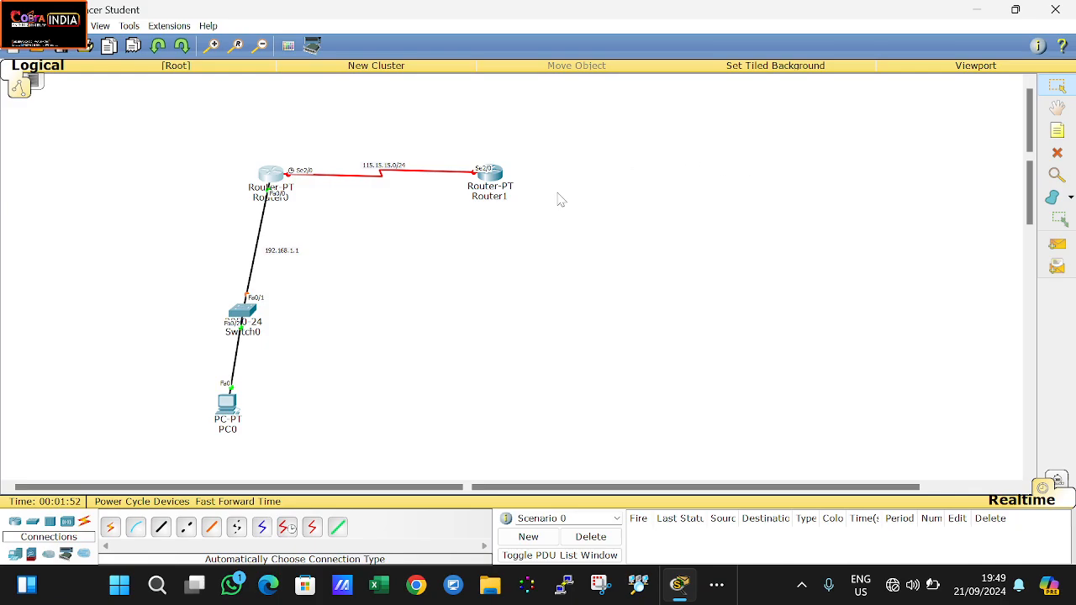
# - Set the IP address of Router1's Serial2/0 interface to 115.15.15.2
pyautogui.click(490, 175)
pyautogui.moveTo(511, 168); pyautogui.dragTo(730, 110)
pyautogui.click(677, 131)
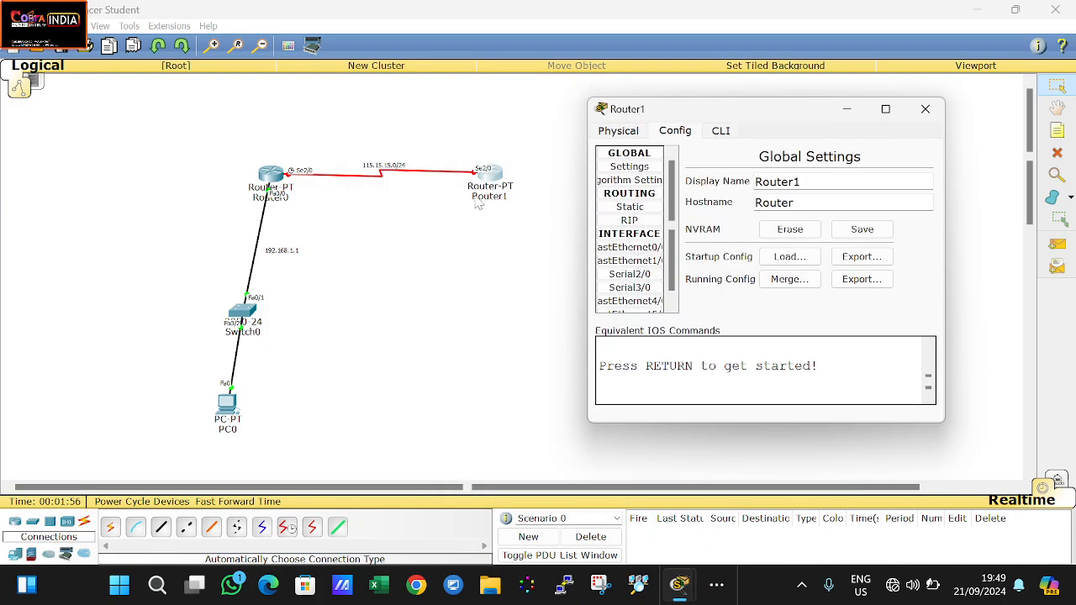
pyautogui.click(638, 275)
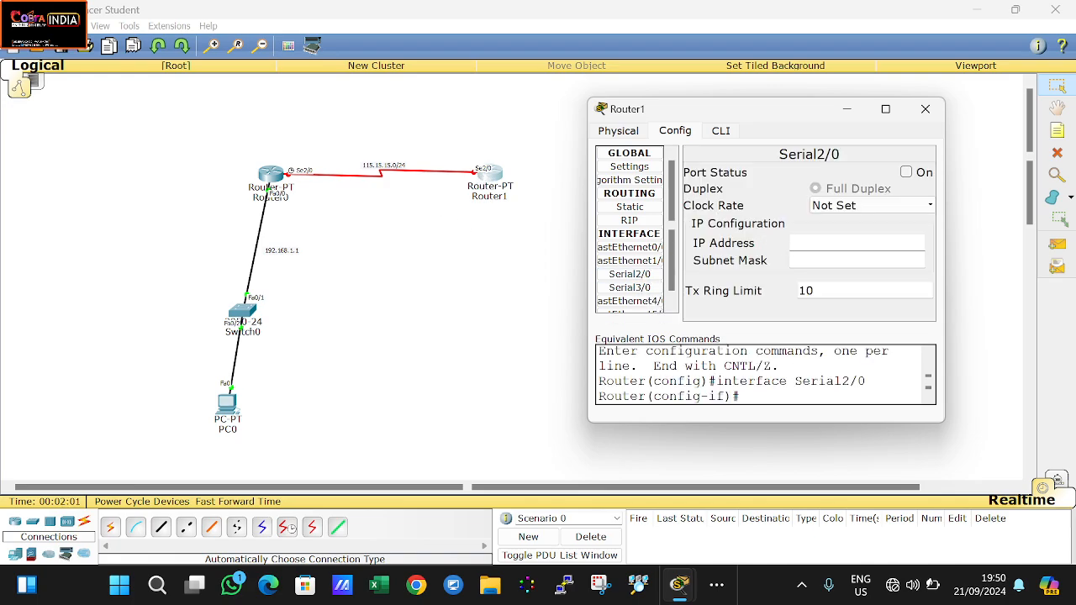
pyautogui.write('115.15.1')
pyautogui.write('5.1')
# - Set the subnet mask of Router1's Serial2/0 to 255.255.255.0, turn the port on, and close the router's settings
pyautogui.click(832, 263)
pyautogui.moveTo(849, 262); pyautogui.dragTo(771, 271)
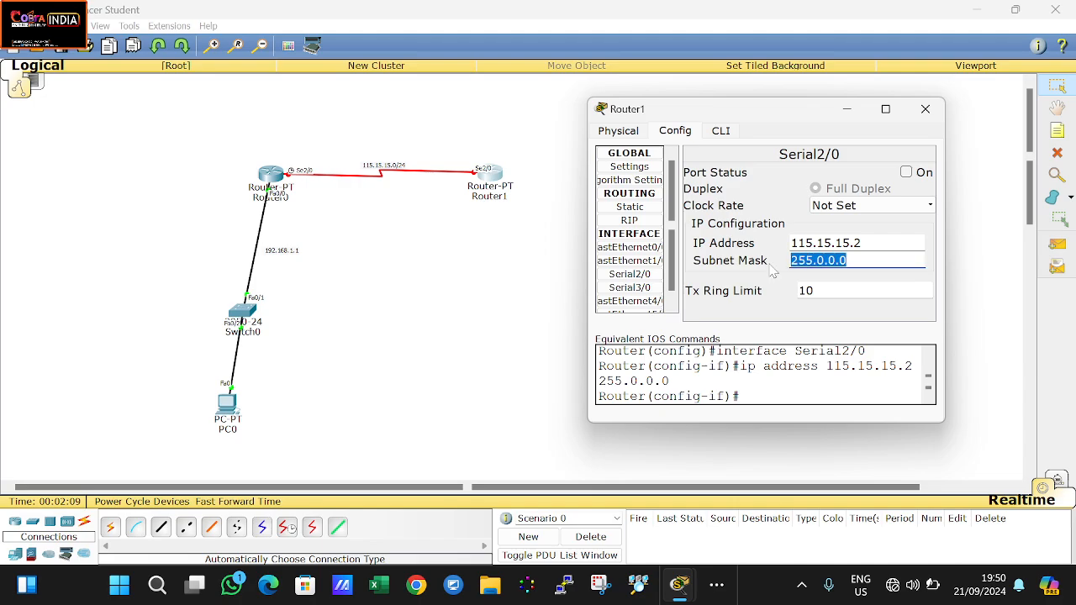
pyautogui.hotkey('ctrl', 'v')
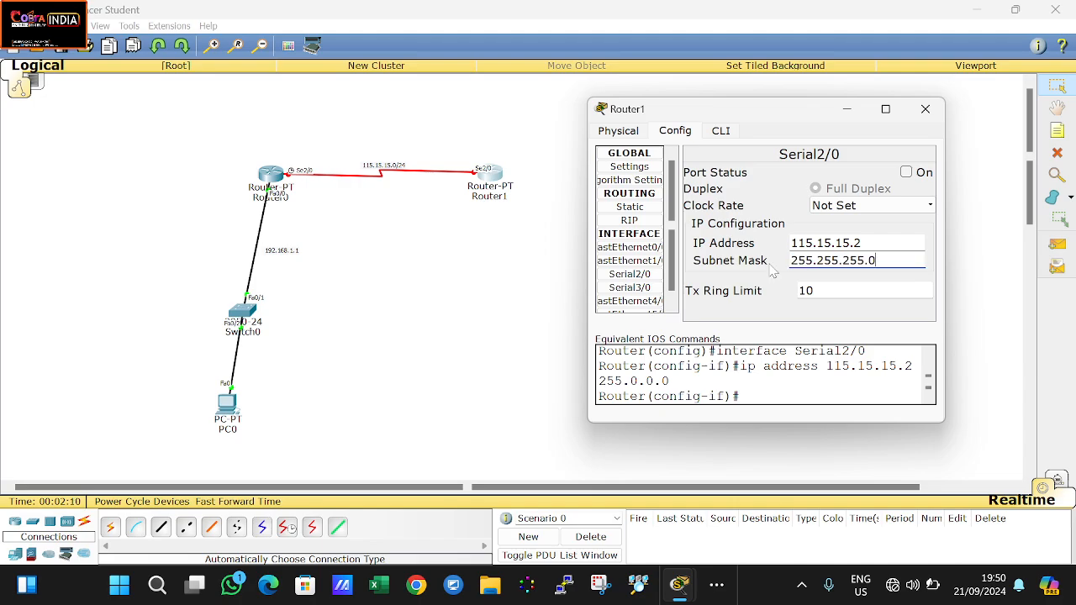
pyautogui.click(905, 175)
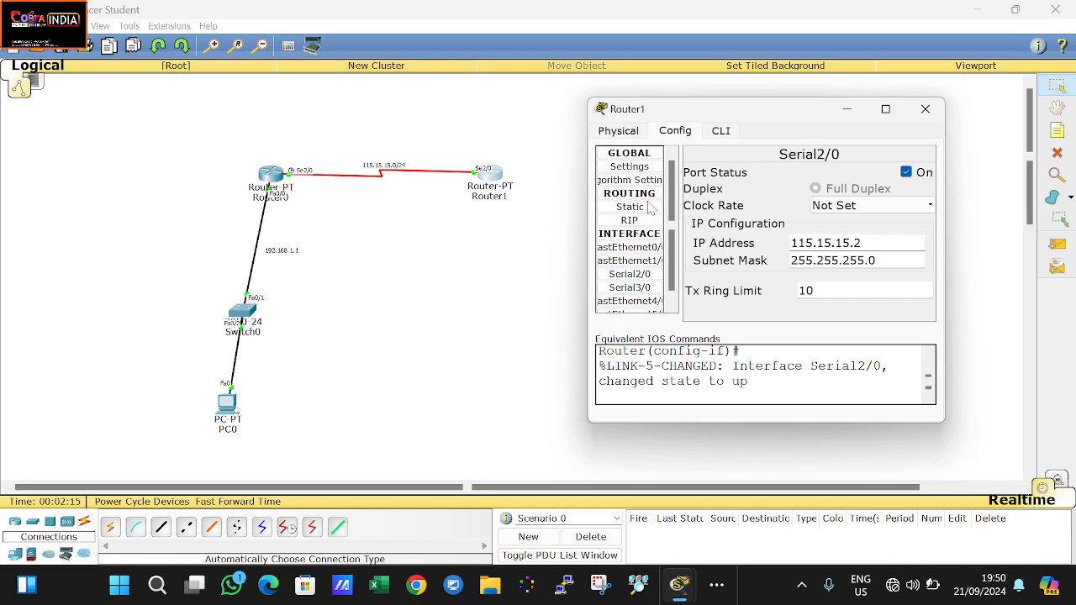
pyautogui.click(925, 109)
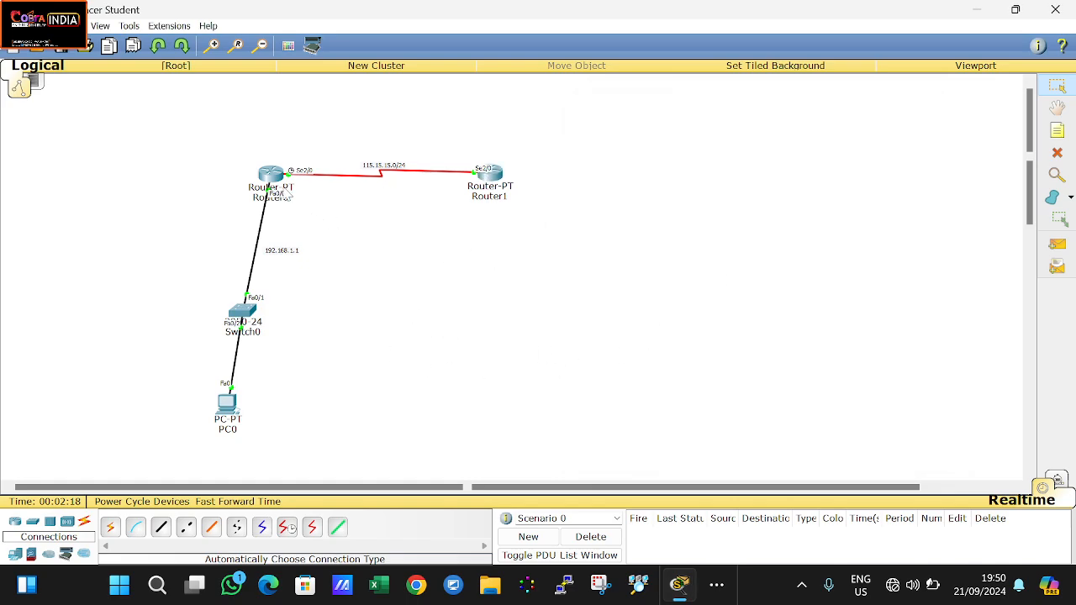
pyautogui.moveTo(194, 137); pyautogui.dragTo(307, 236)
pyautogui.moveTo(247, 400); pyautogui.dragTo(192, 434)
# - In Router0's command line, leave configuration mode and save the running configuration with wr
pyautogui.click(270, 178)
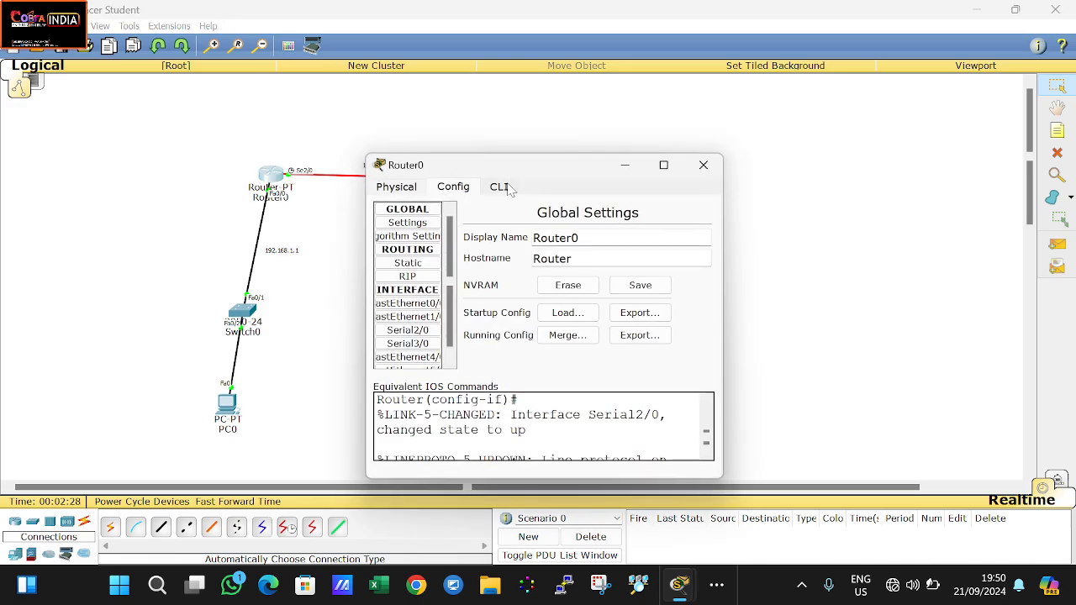
pyautogui.click(499, 186)
pyautogui.press('Return')
pyautogui.press('Return')
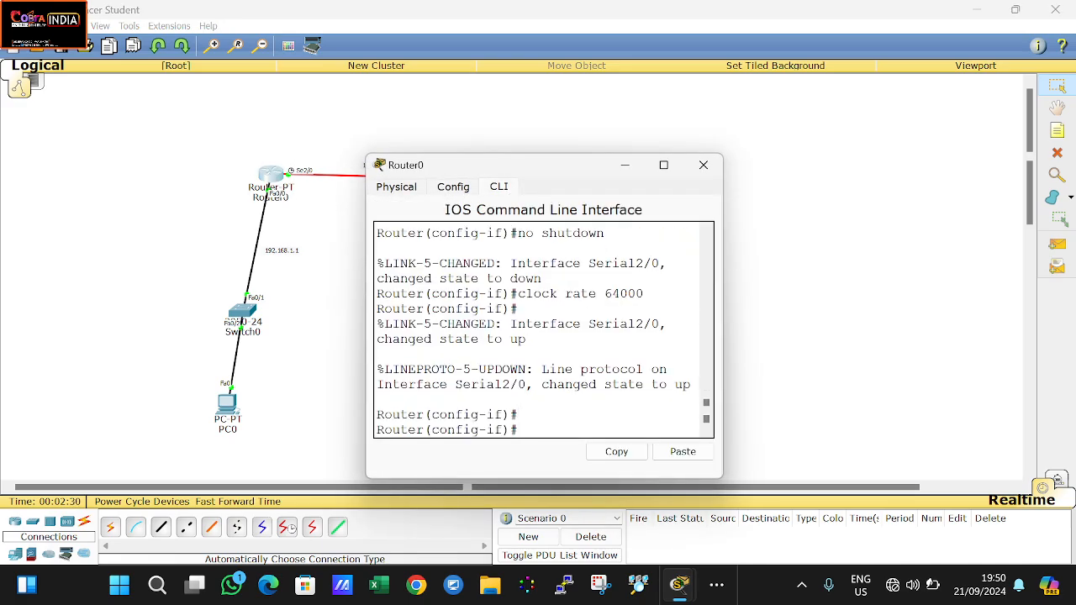
pyautogui.hotkey('ctrl', 'z')
pyautogui.write('wr')
pyautogui.press('Return')
pyautogui.press('Return')
pyautogui.press('Return')
pyautogui.press('Return')
pyautogui.press('Return')
pyautogui.press('Return')
pyautogui.press('Return')
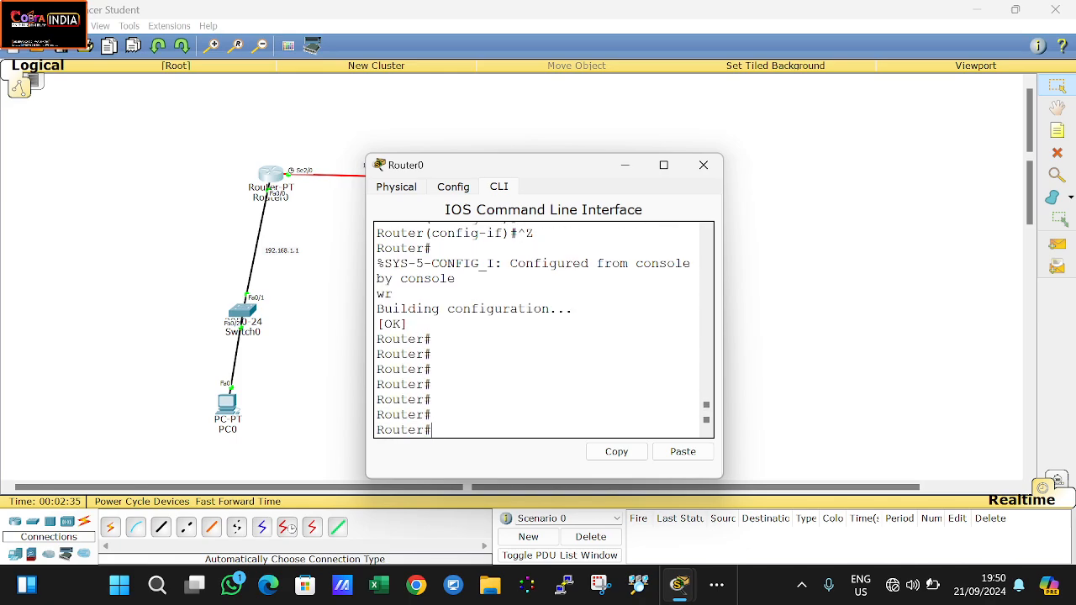
# - Exit Router0's privileged console session and reopen it at the user prompt
pyautogui.write('exit')
pyautogui.press('Return')
pyautogui.press('Return')
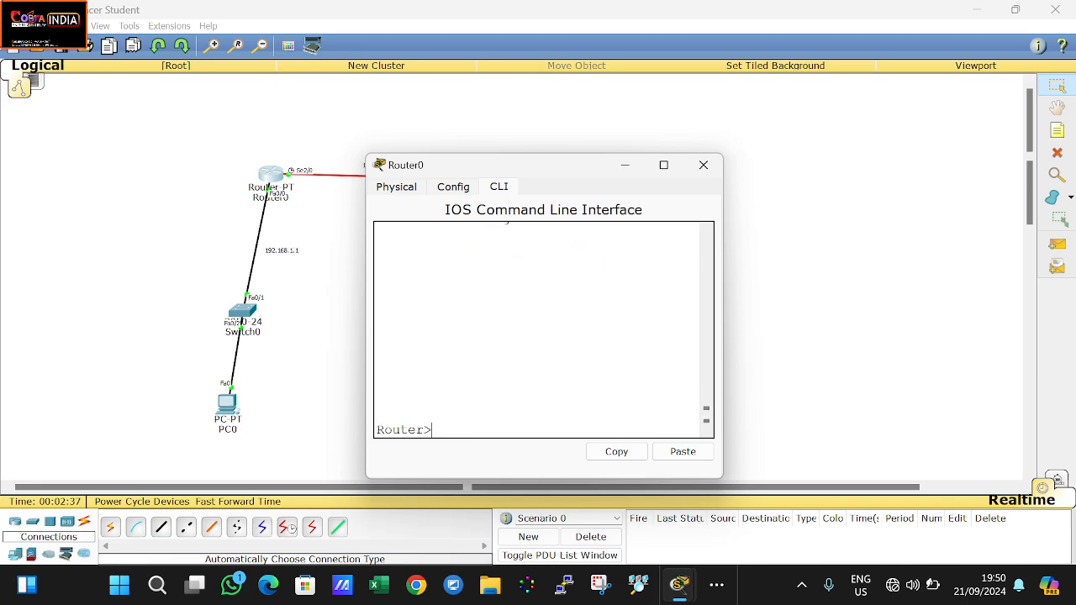
# - Enter privileged mode on Router0 with en and open global configuration mode with conf t
pyautogui.write('en')
pyautogui.press('Return')
pyautogui.write('conft')
pyautogui.press('Return')
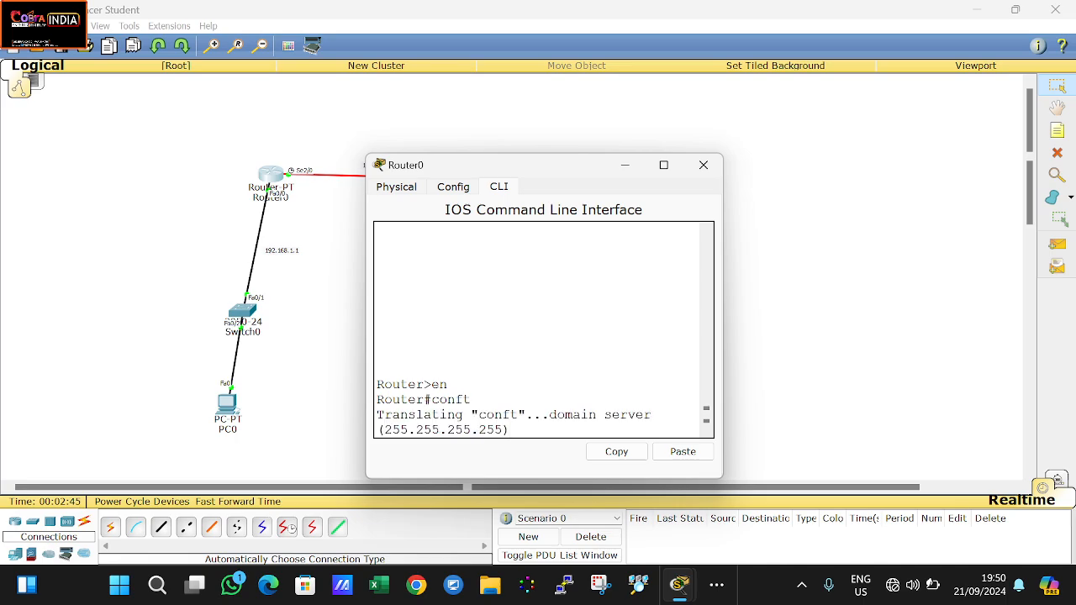
pyautogui.hotkey('ctrl', 'shift', '6')
pyautogui.write('conf t')
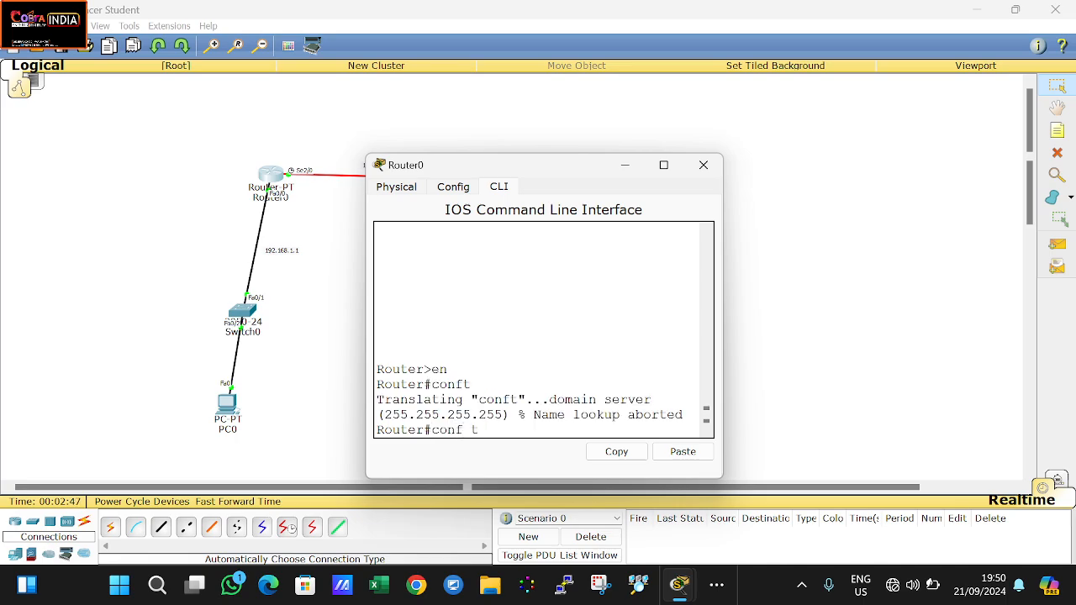
pyautogui.press('Return')
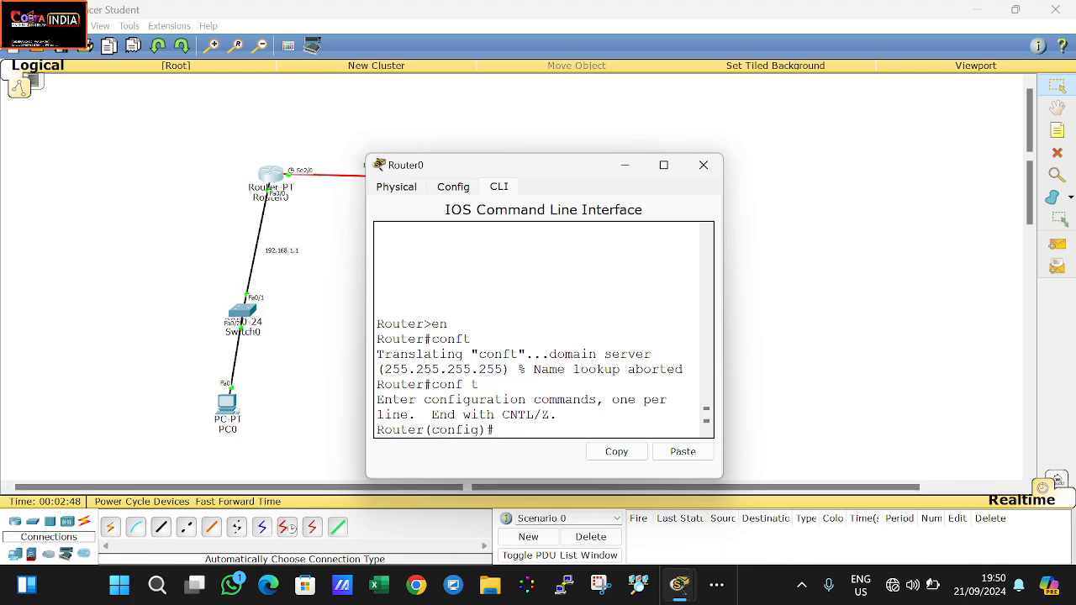
pyautogui.moveTo(496, 430); pyautogui.dragTo(377, 429)
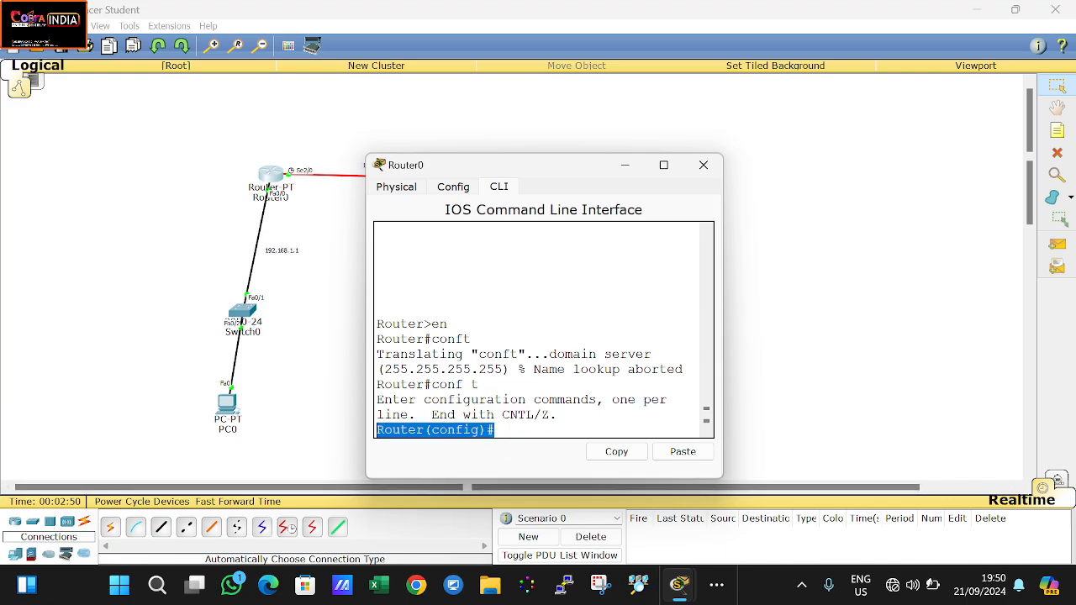
pyautogui.click(495, 429)
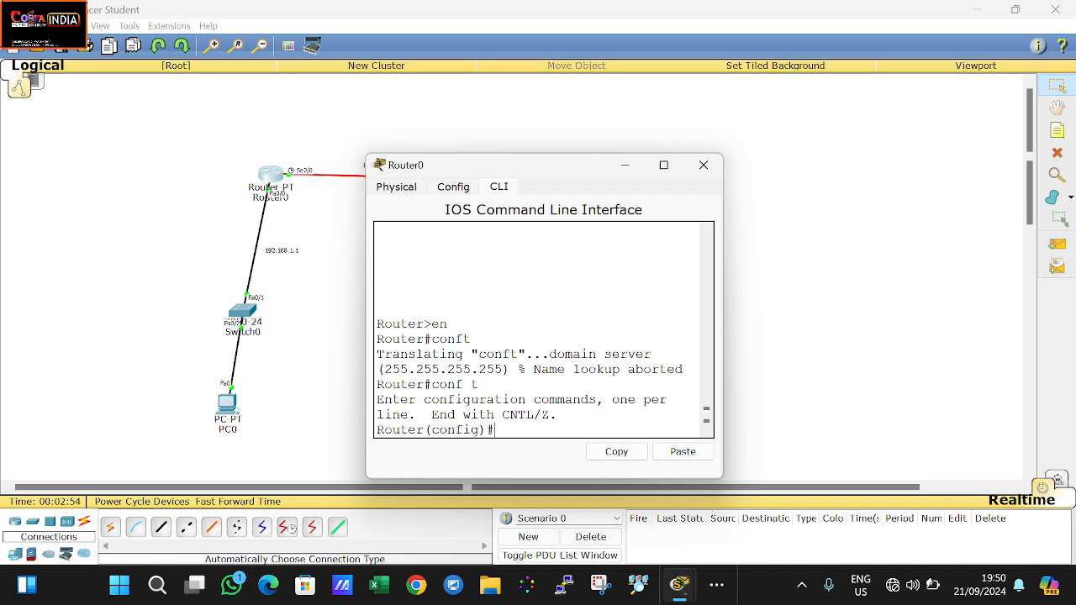
pyautogui.moveTo(486, 429); pyautogui.dragTo(407, 429)
pyautogui.click(495, 430)
pyautogui.moveTo(425, 429); pyautogui.dragTo(376, 429)
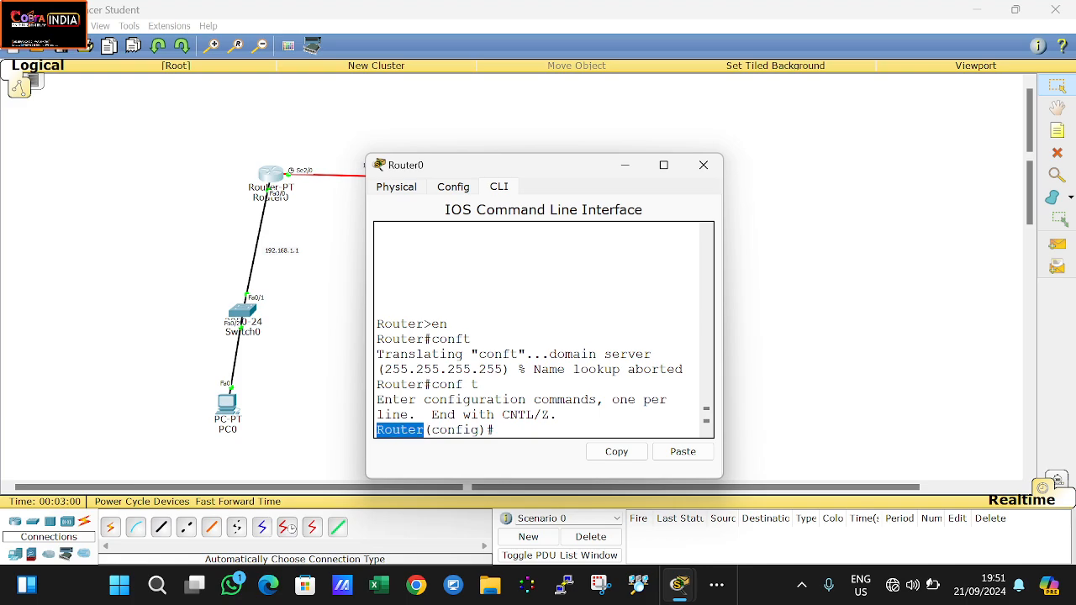
# - Move Router0's window clear of the topology and set the router's hostname to cobra
pyautogui.moveTo(540, 175); pyautogui.dragTo(704, 133)
pyautogui.doubleClick(657, 389)
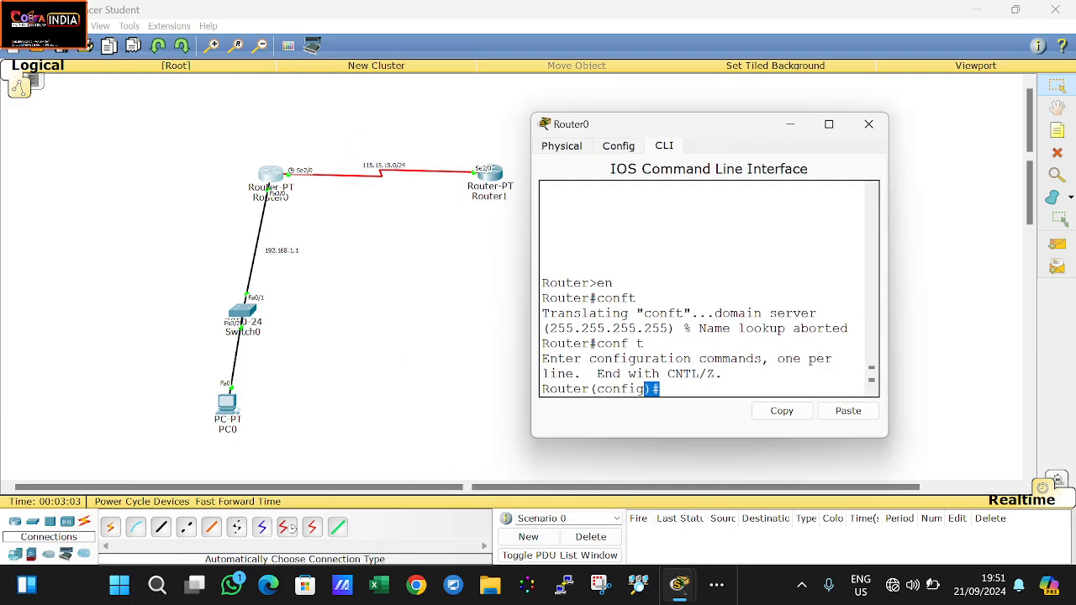
pyautogui.click(661, 389)
pyautogui.write('hostnm=ame')
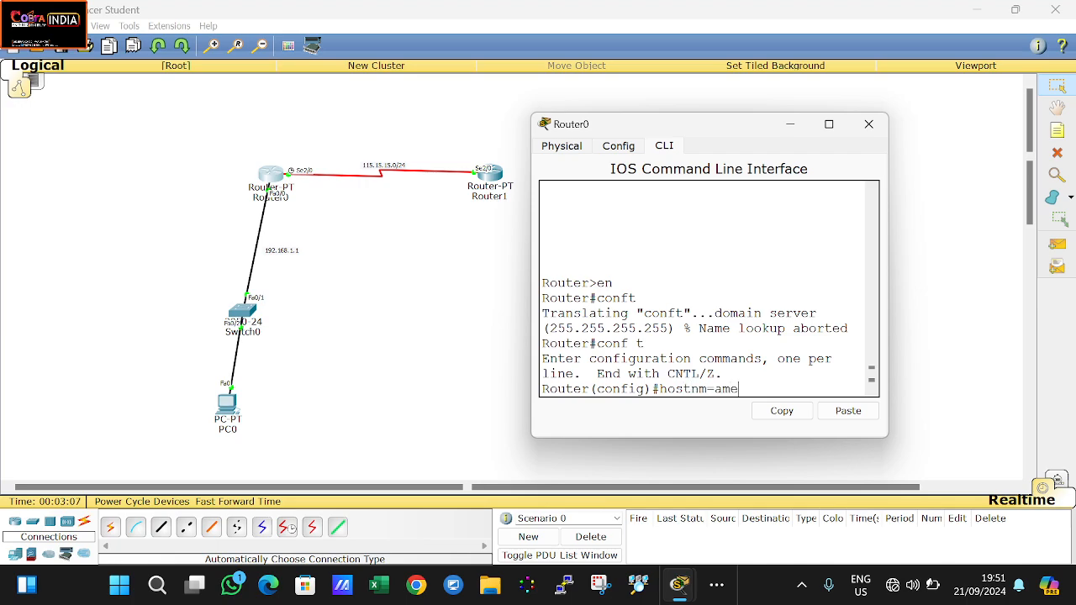
pyautogui.press('BackSpace')
pyautogui.press('BackSpace')
pyautogui.press('BackSpace')
pyautogui.write('me cobra')
pyautogui.press('Return')
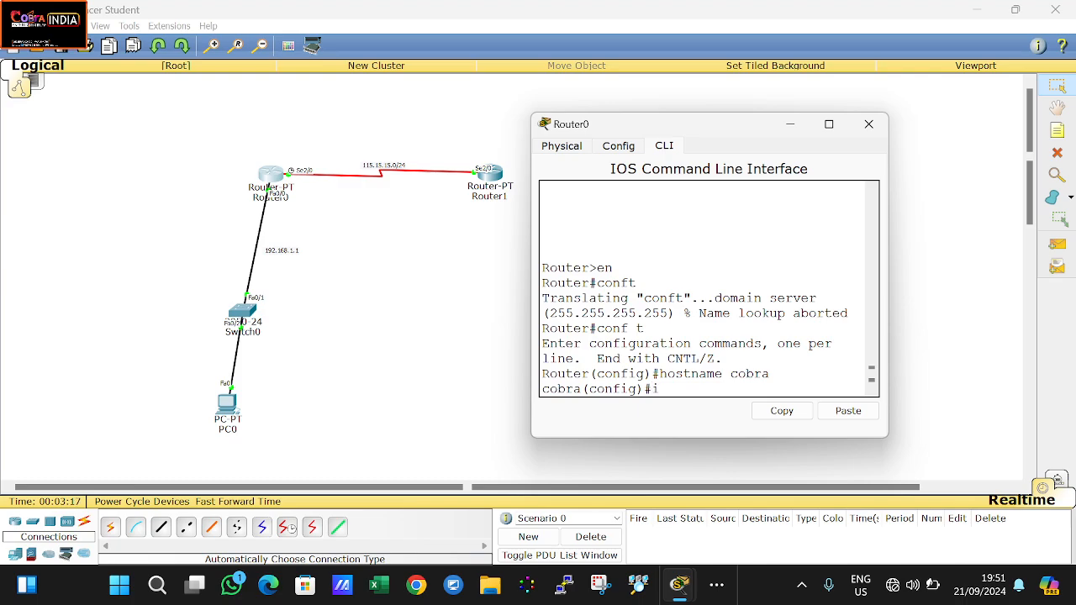
# - Set the router's domain name to cobra.com with the ip domain-name command
pyautogui.write('ip domai')
pyautogui.press('Tab')
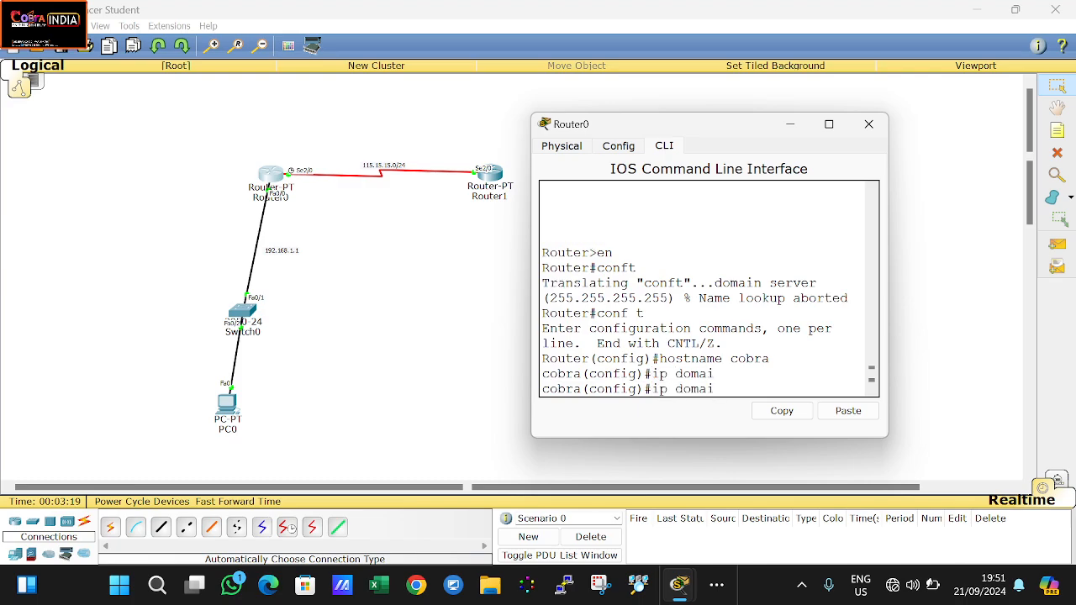
pyautogui.press('BackSpace')
pyautogui.press('BackSpace')
pyautogui.write('ain-name')
pyautogui.write('cobra.com')
pyautogui.press('Return')
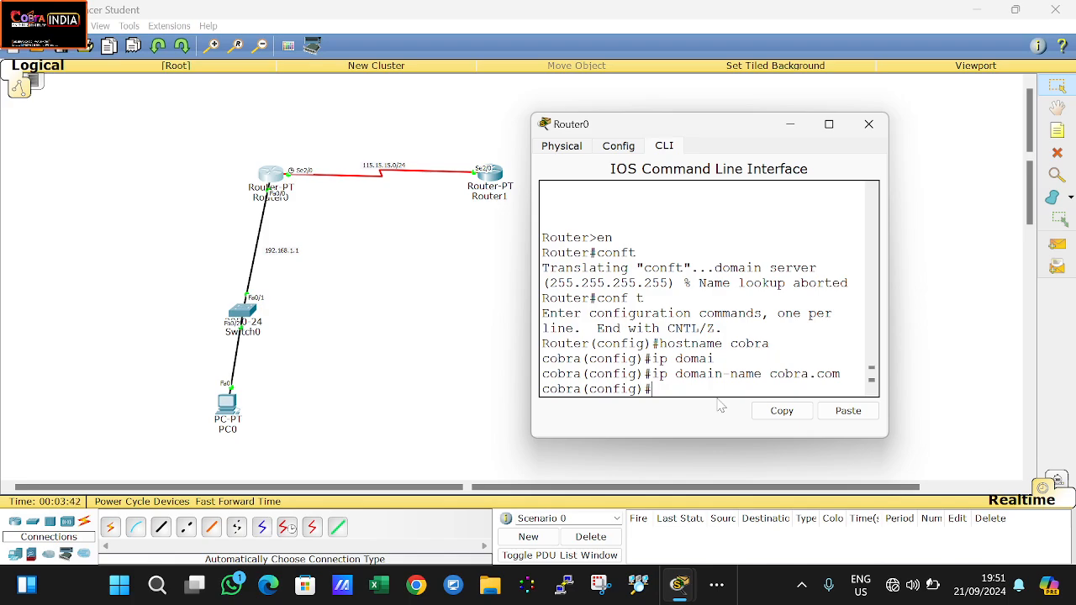
# - Start generating an RSA key pair on the router with crypto key generate rsa
pyautogui.write('cryp')
pyautogui.press('Tab')
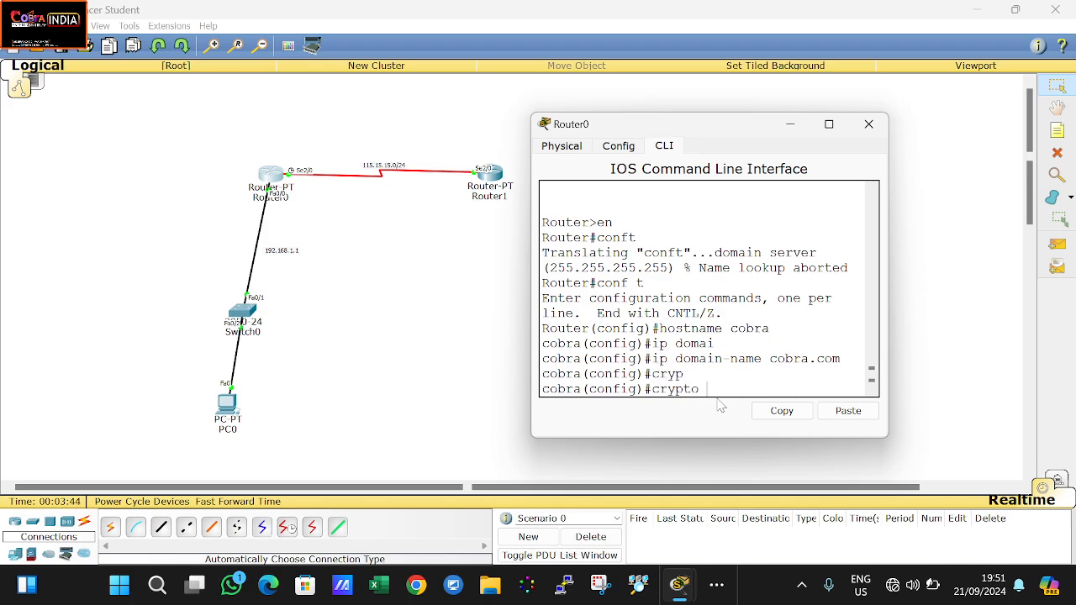
pyautogui.write('k')
pyautogui.press('Tab')
pyautogui.write('g')
pyautogui.press('Tab')
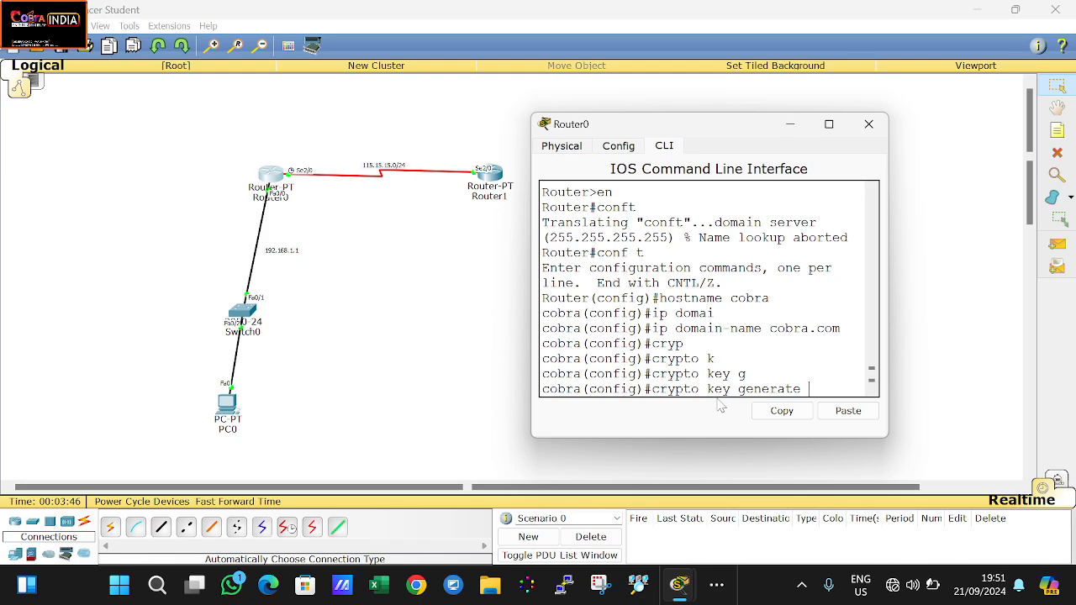
pyautogui.write('rsa')
pyautogui.doubleClick(821, 389)
pyautogui.doubleClick(674, 389)
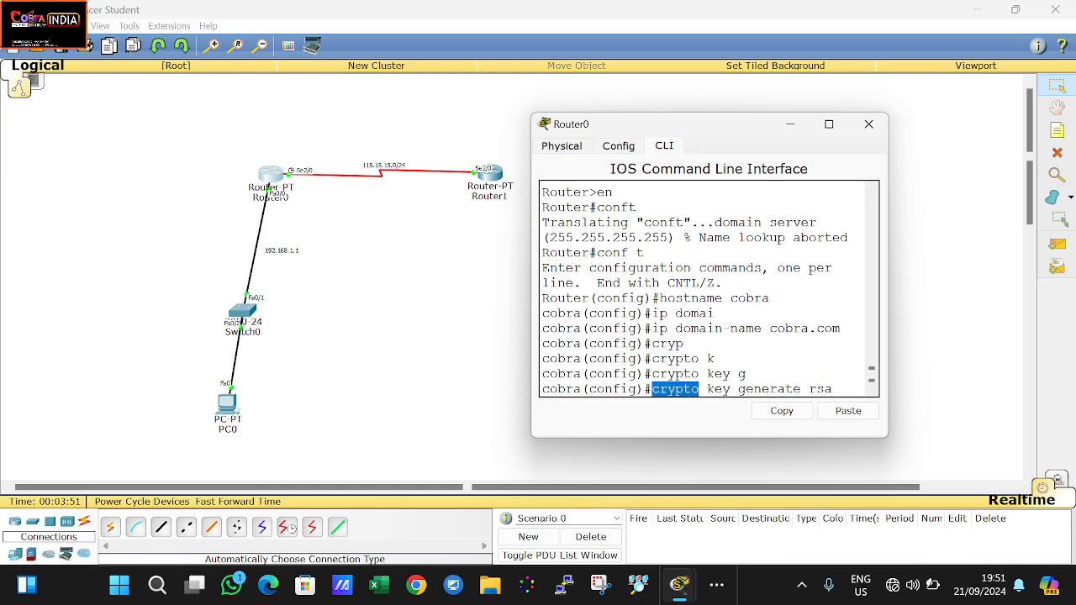
pyautogui.doubleClick(719, 389)
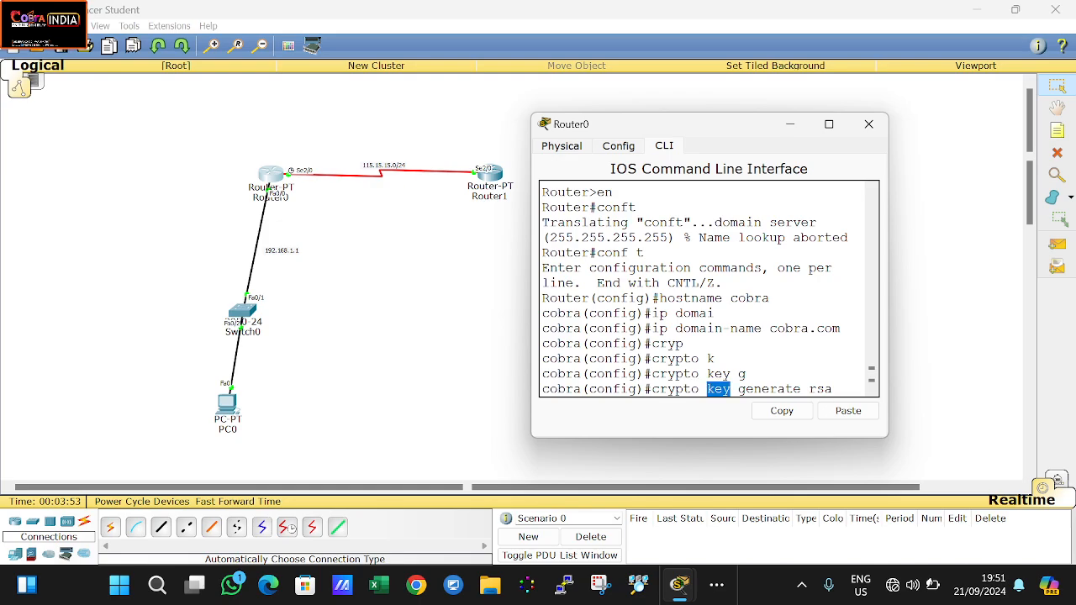
pyautogui.moveTo(810, 389); pyautogui.dragTo(832, 389)
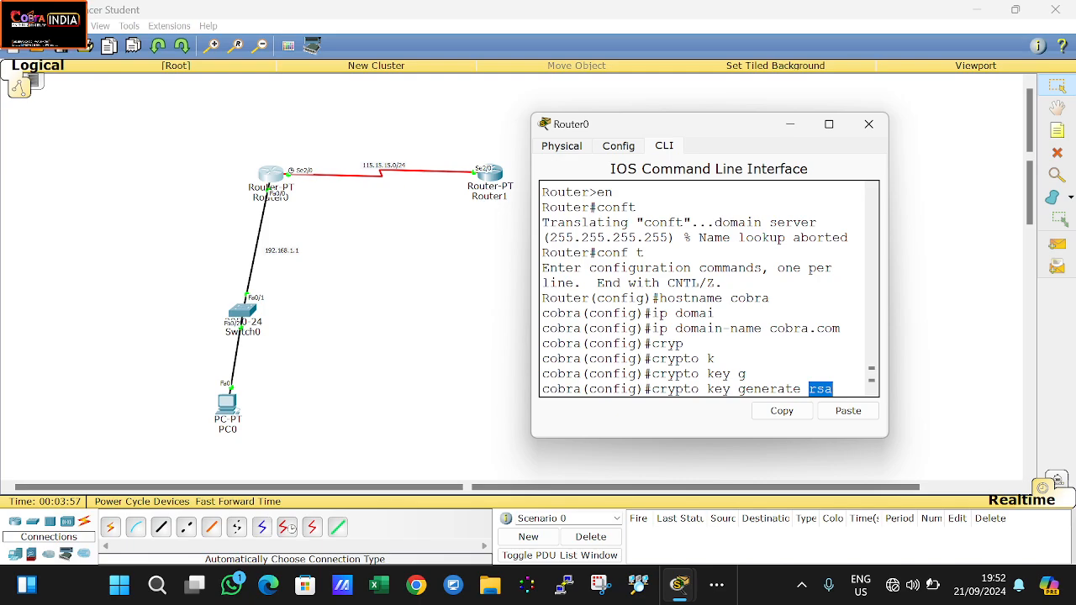
pyautogui.click(832, 389)
pyautogui.press('Return')
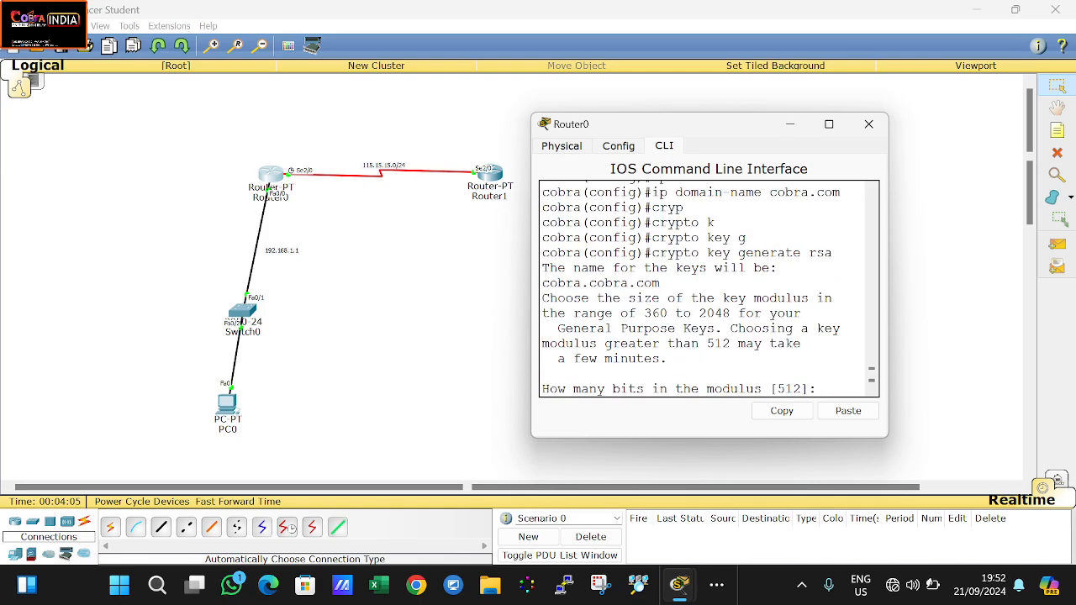
# - Set the RSA key modulus to 2048 bits and generate the keys
pyautogui.moveTo(597, 389); pyautogui.dragTo(786, 389)
pyautogui.click(787, 389)
pyautogui.write('2048')
pyautogui.press('Return')
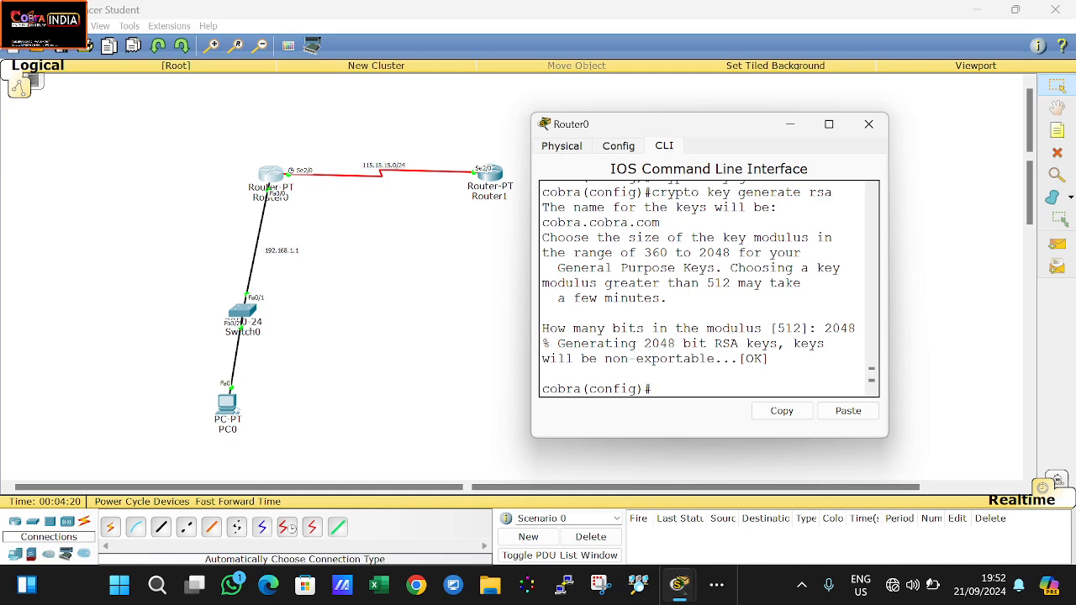
pyautogui.moveTo(777, 329); pyautogui.dragTo(824, 343)
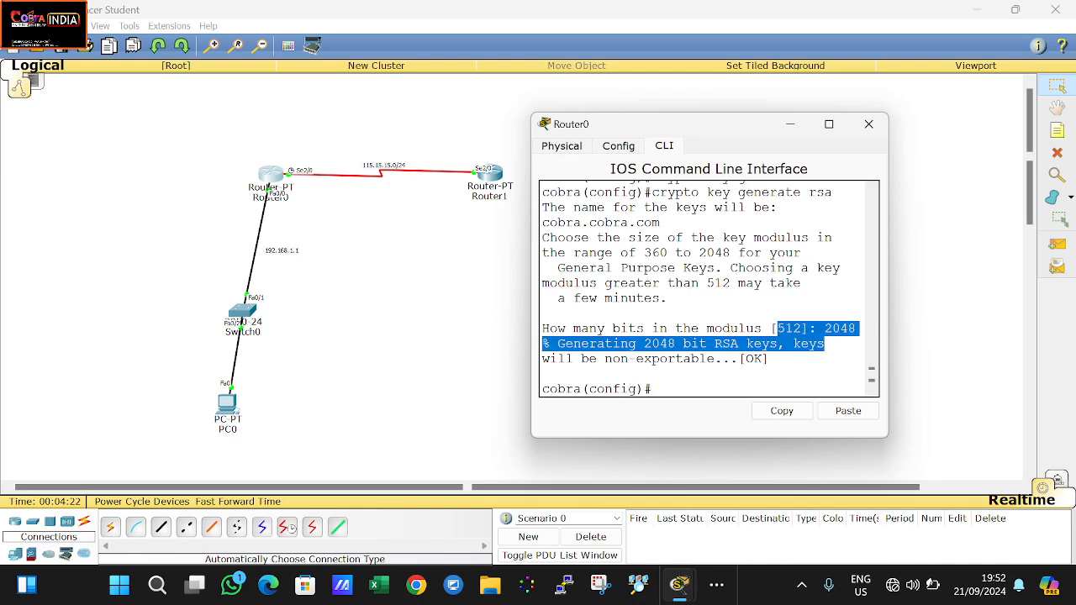
pyautogui.click(824, 344)
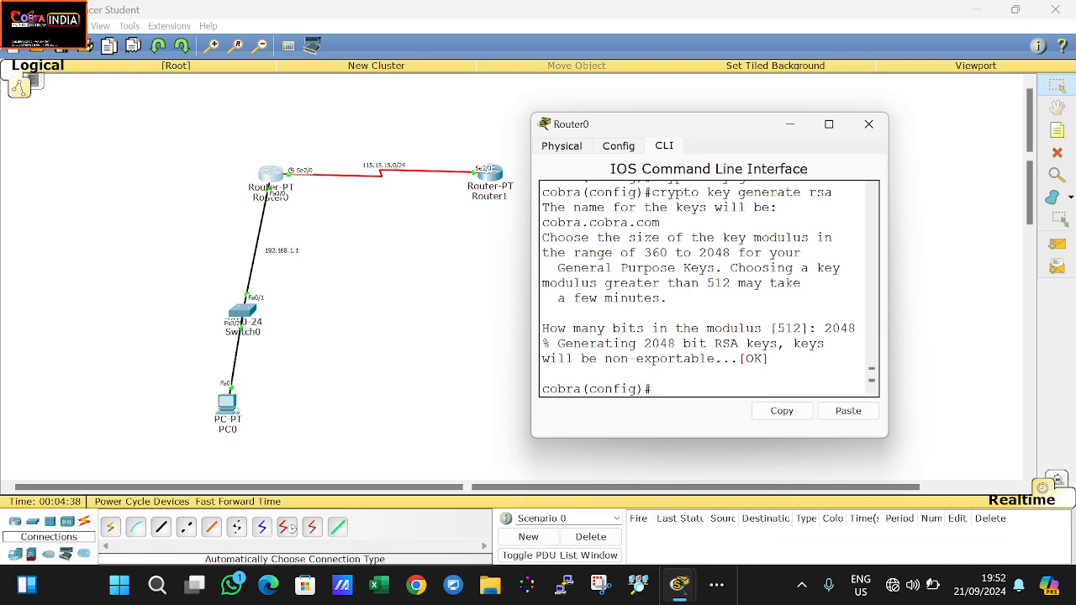
# - Enter line configuration mode for virtual terminal lines 0 to 15 with line vty 0 15
pyautogui.write('line vty 0')
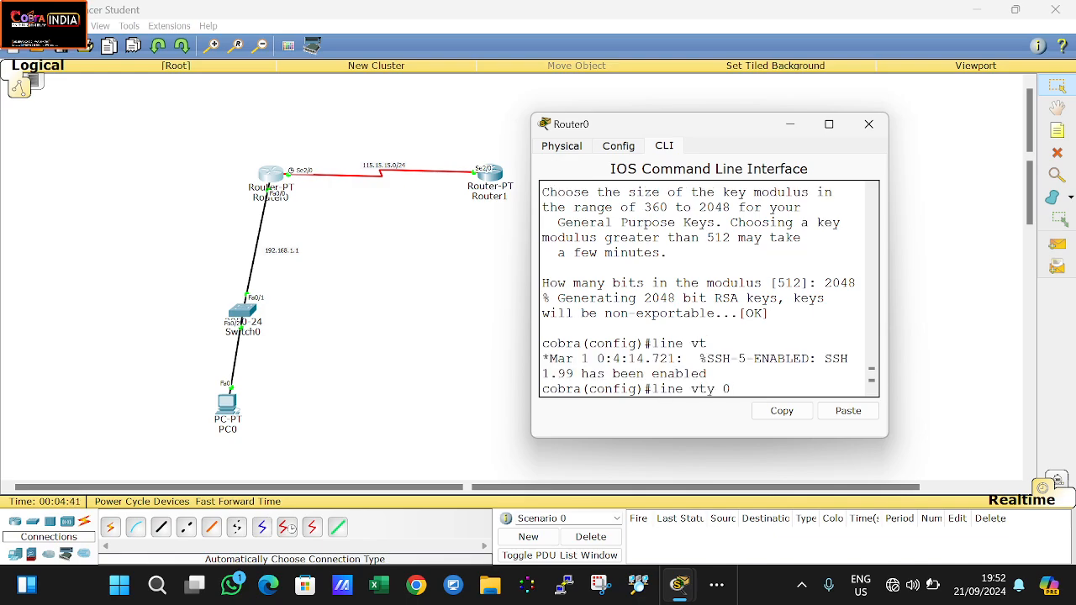
pyautogui.write(' 15')
pyautogui.press('BackSpace')
pyautogui.press('BackSpace')
pyautogui.write('4')
pyautogui.press('BackSpace')
pyautogui.write('15')
pyautogui.press('Return')
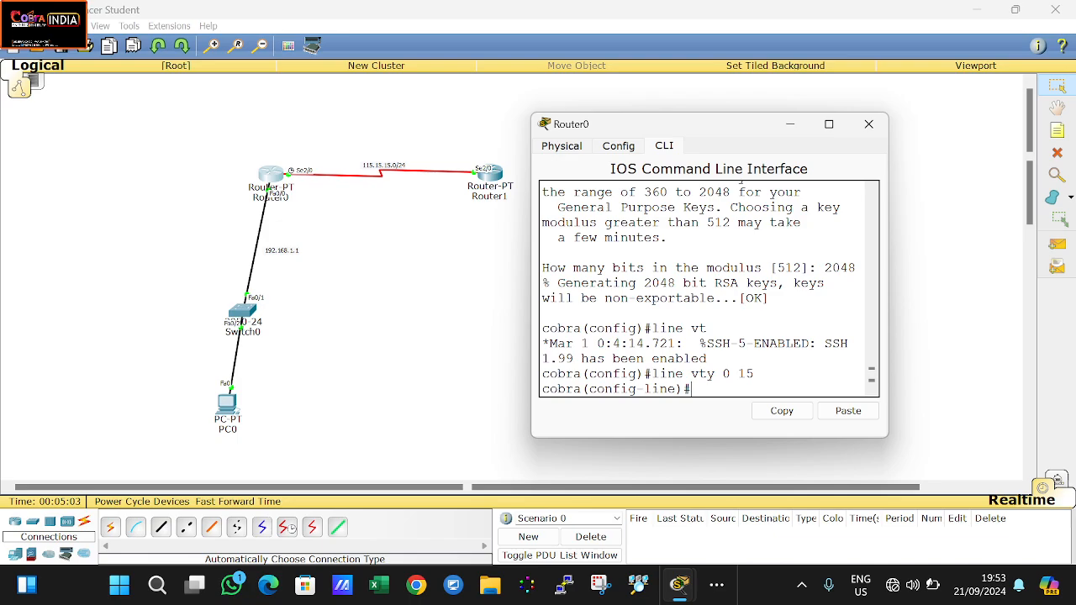
# - Restrict remote access on the vty lines to SSH with transport input ssh
pyautogui.write('tran')
pyautogui.press('Tab')
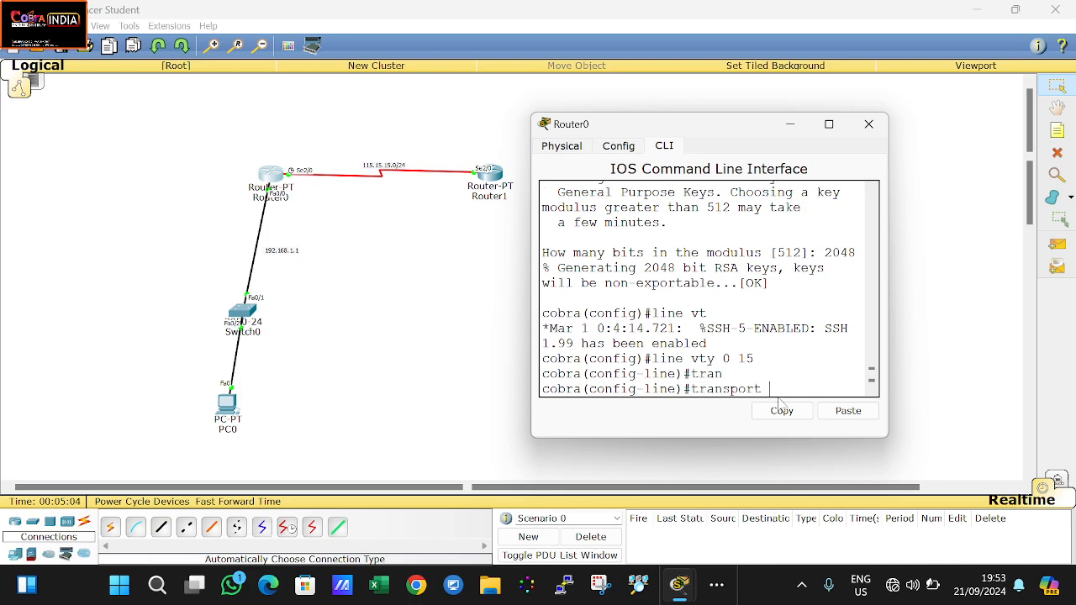
pyautogui.write('i')
pyautogui.press('Tab')
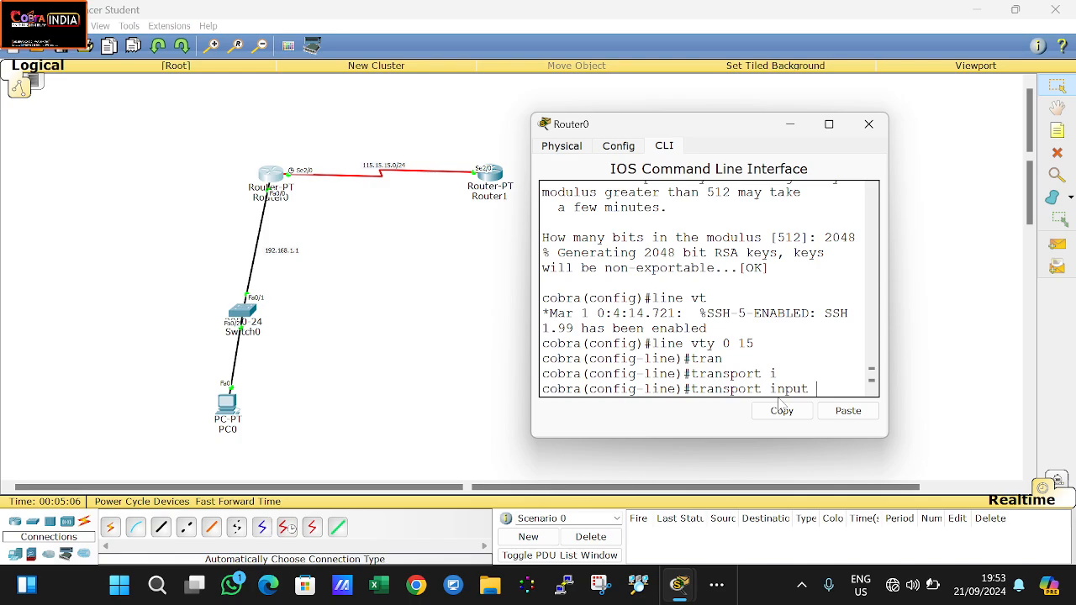
pyautogui.write('telnet')
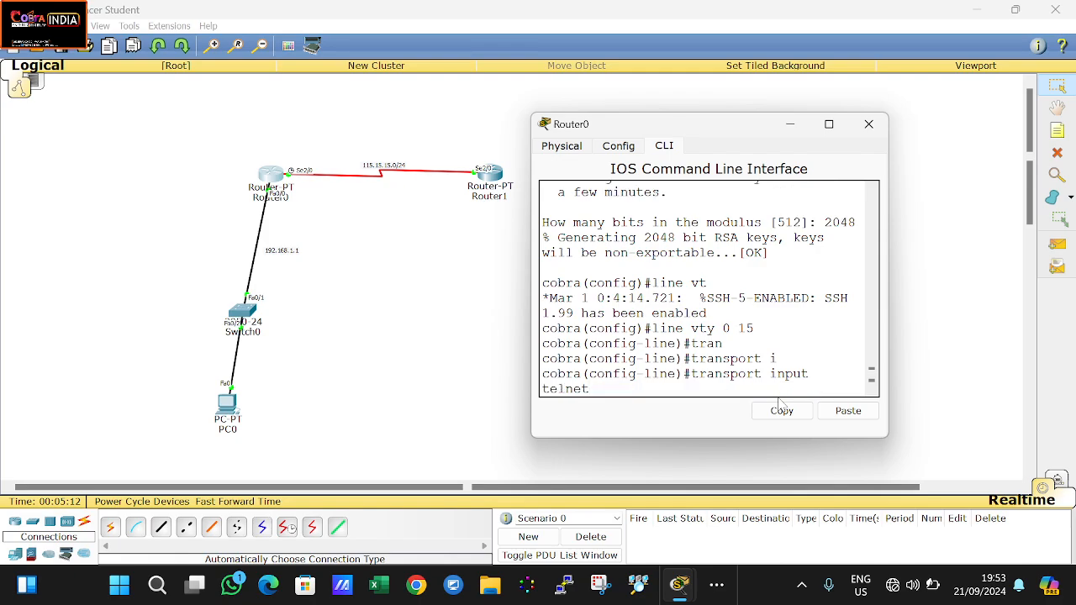
pyautogui.press('BackSpace')
pyautogui.press('BackSpace')
pyautogui.press('BackSpace')
pyautogui.press('BackSpace')
pyautogui.press('BackSpace')
pyautogui.press('BackSpace')
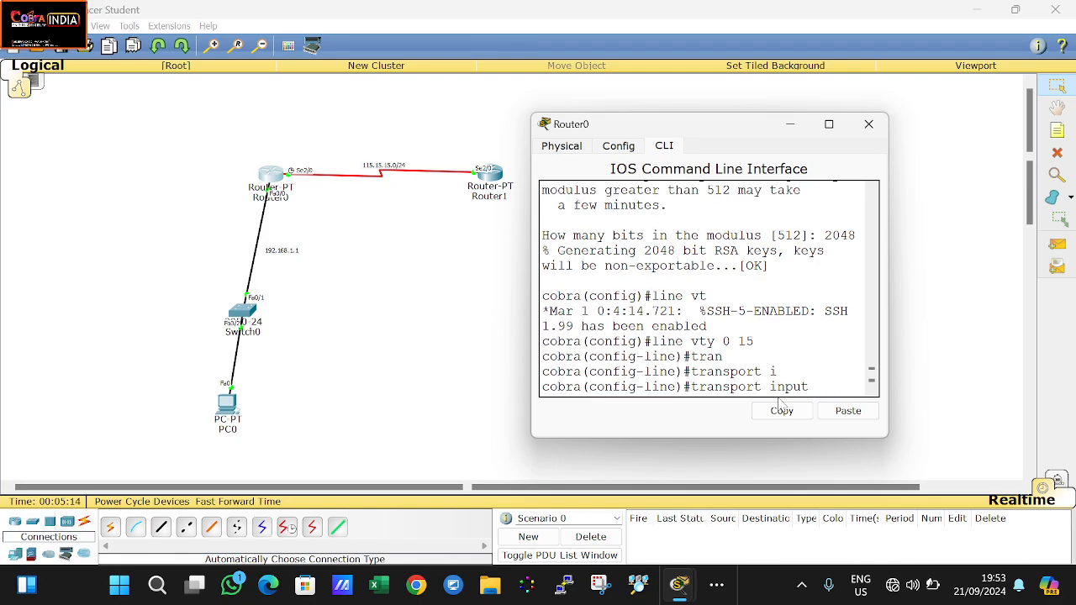
pyautogui.write('all')
pyautogui.press('BackSpace')
pyautogui.press('BackSpace')
pyautogui.press('BackSpace')
pyautogui.write('ssh')
pyautogui.press('Return')
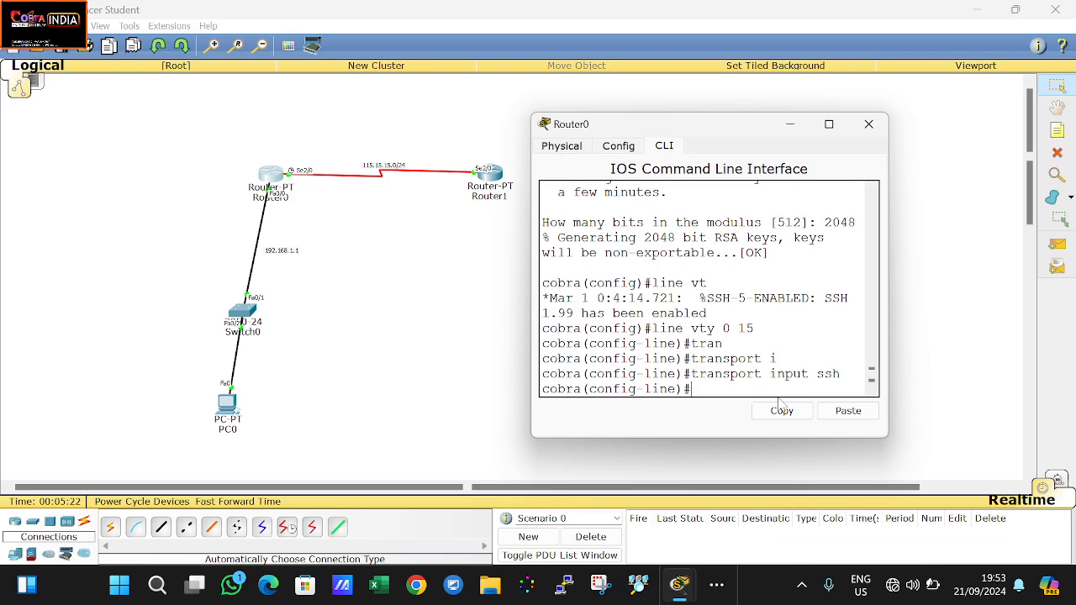
# - Require local user authentication on the vty lines with login local, and exit line configuration mode
pyautogui.write('login local')
pyautogui.moveTo(722, 373); pyautogui.dragTo(832, 374)
pyautogui.click(777, 389)
pyautogui.moveTo(777, 389); pyautogui.dragTo(706, 389)
pyautogui.press('Return')
pyautogui.write('exit')
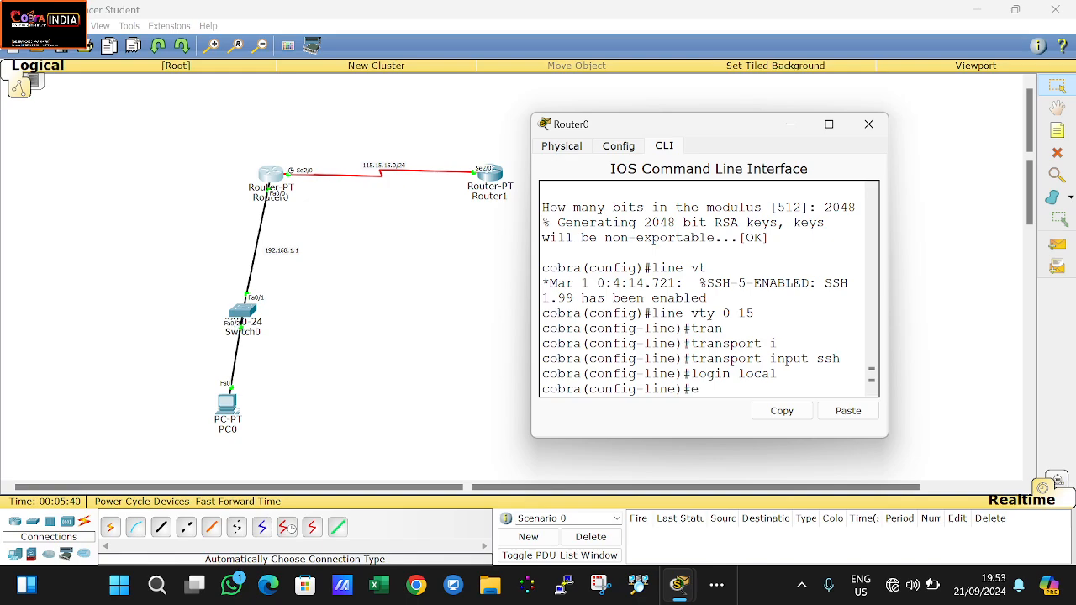
pyautogui.press('Return')
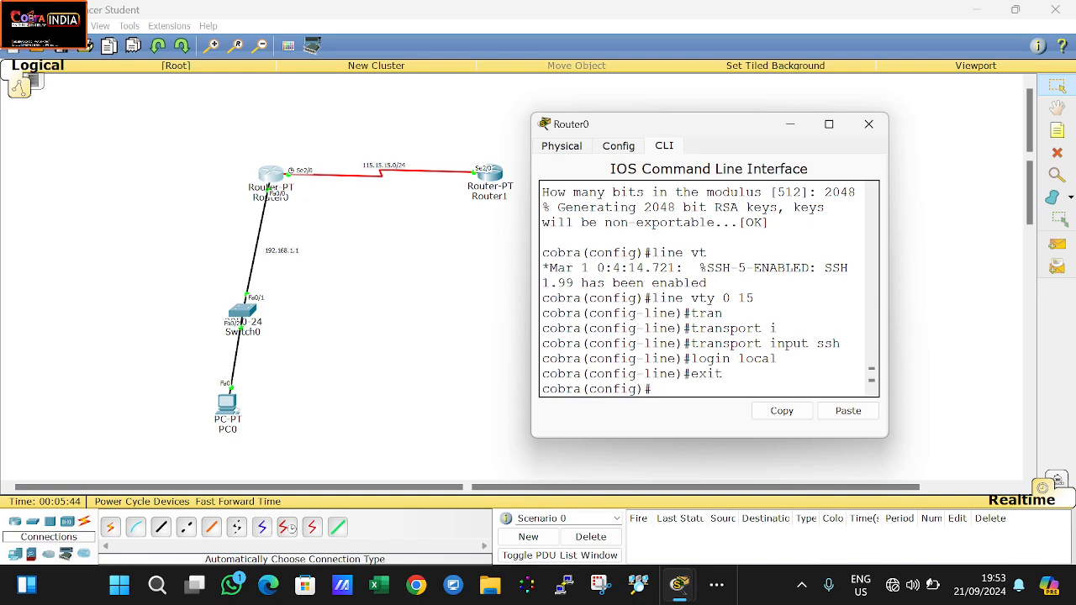
# - Create a local user named cobra with the username command, using the secret option and entering the user's secret password
pyautogui.write('userna')
pyautogui.press('Tab')
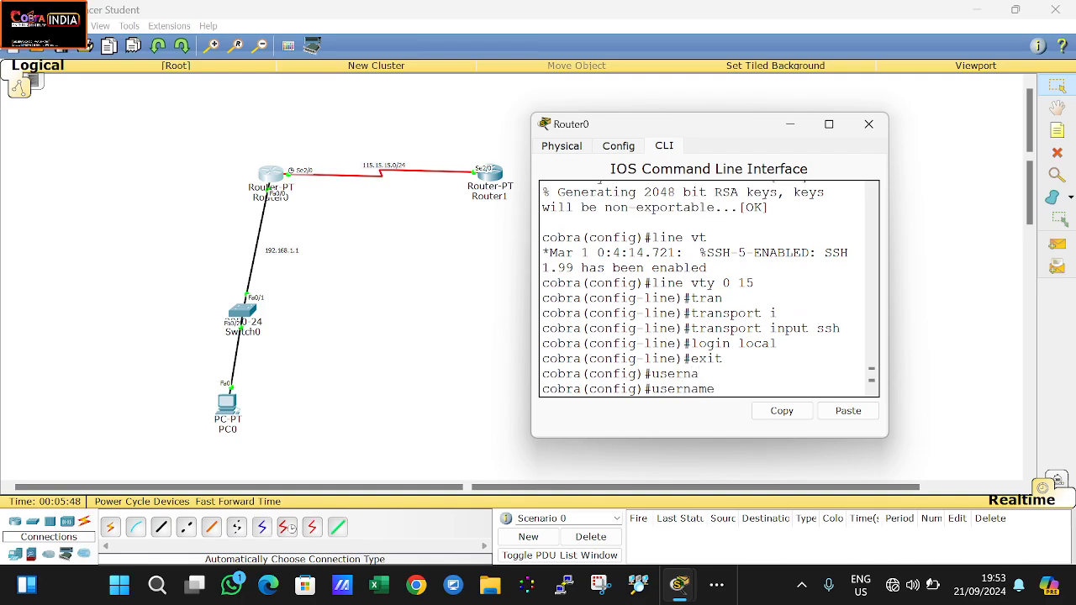
pyautogui.write('cobra pas')
pyautogui.press('Tab')
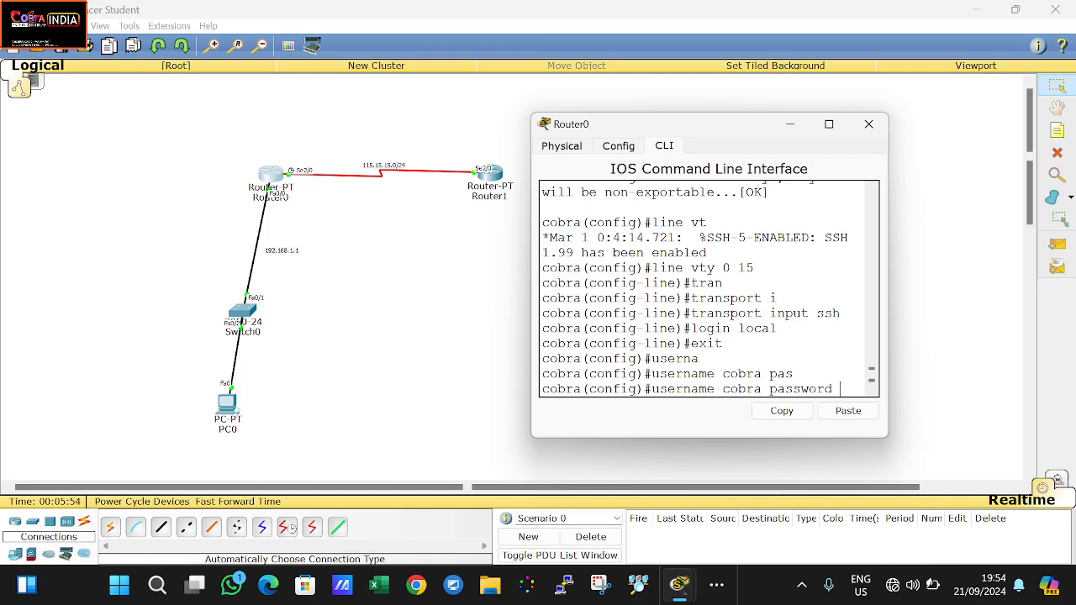
pyautogui.press('BackSpace')
pyautogui.press('BackSpace')
pyautogui.press('BackSpace')
pyautogui.press('BackSpace')
pyautogui.press('BackSpace')
pyautogui.press('BackSpace')
pyautogui.press('BackSpace')
pyautogui.press('BackSpace')
pyautogui.press('BackSpace')
pyautogui.write('sec')
pyautogui.press('Tab')
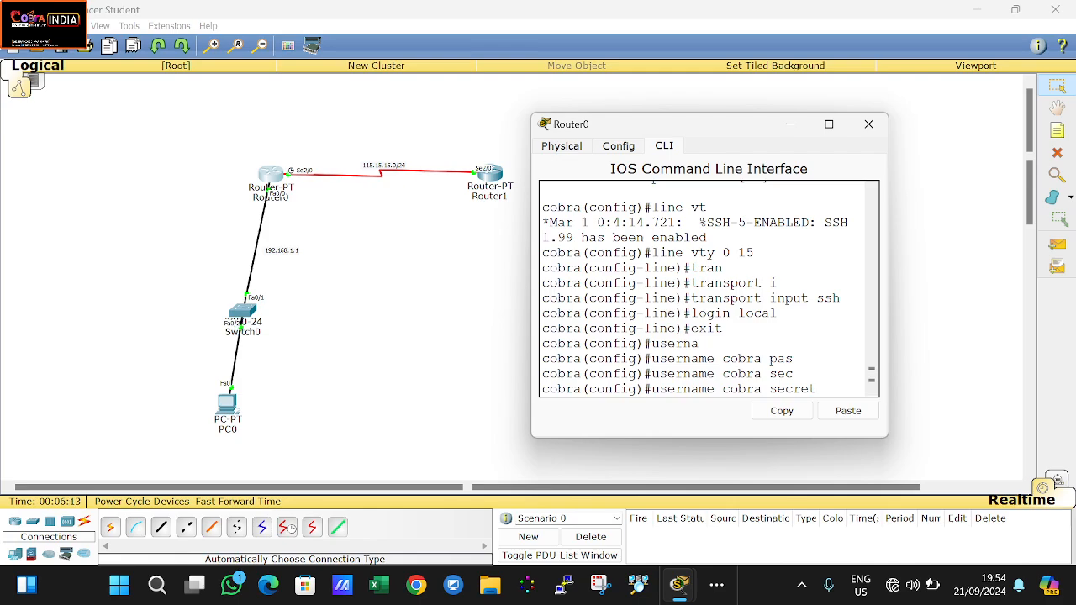
pyautogui.write('cobra')
pyautogui.press('Return')
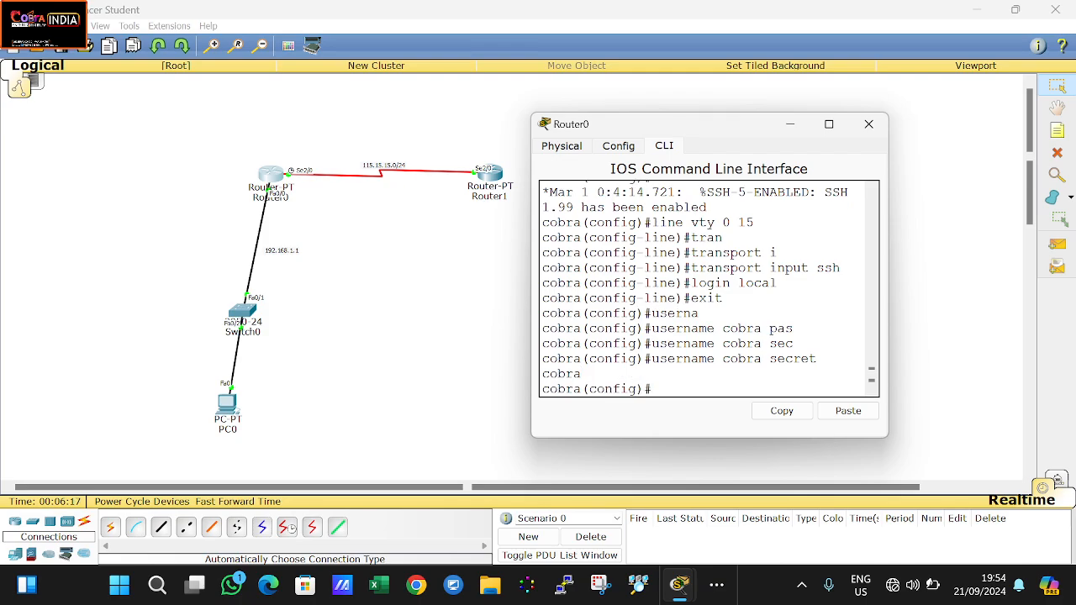
# - Protect the router's privileged mode with enable secret, entering the enable password
pyautogui.write('enable se')
pyautogui.press('Tab')
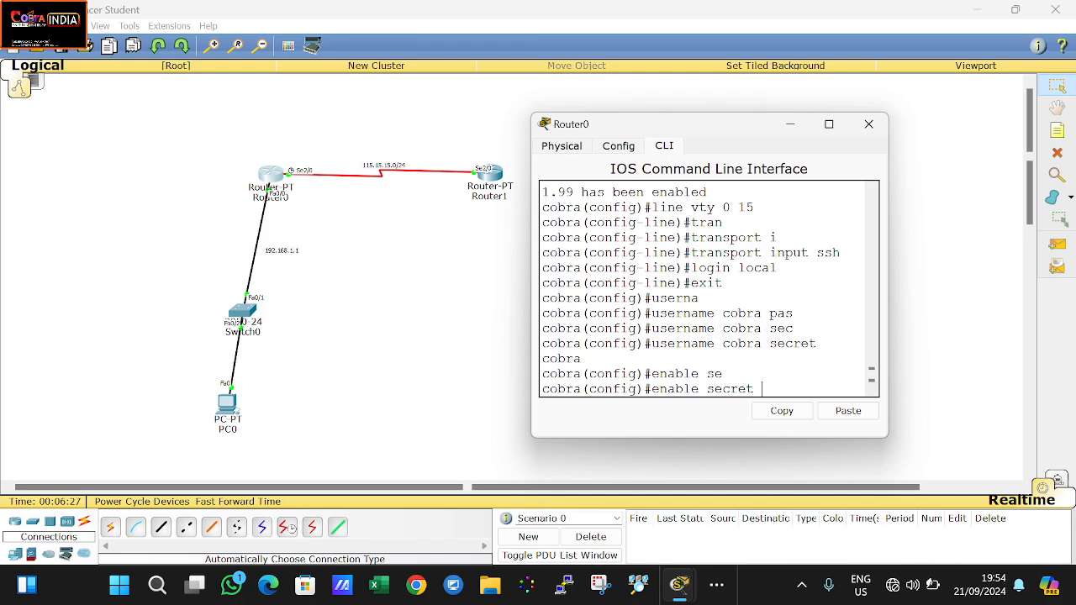
pyautogui.write('cobra')
pyautogui.press('Return')
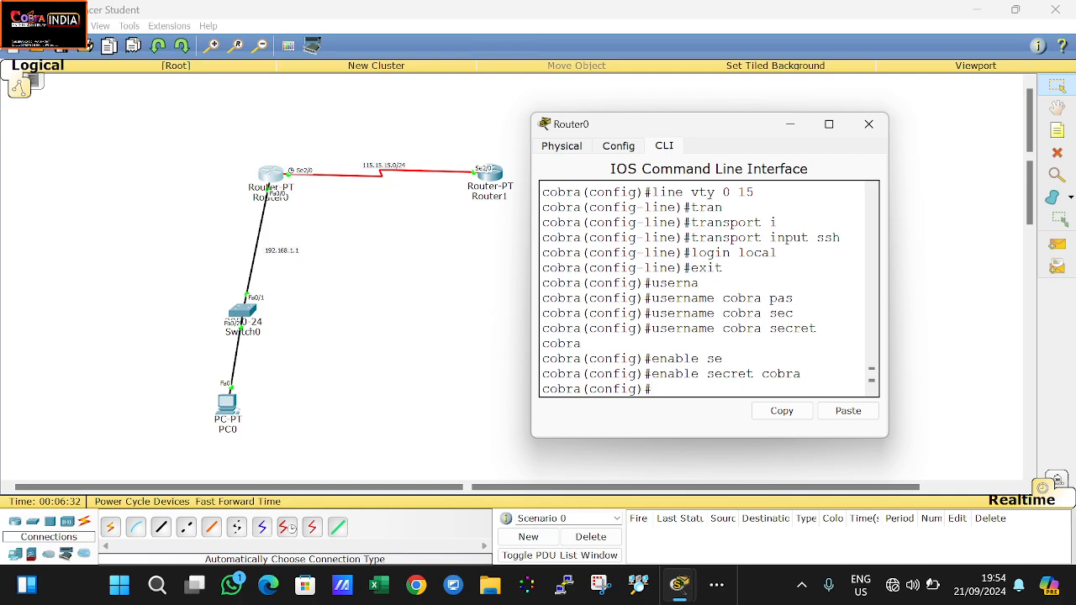
# - End configuration mode on Router0, save its configuration with wr, and close the router's window
pyautogui.hotkey('ctrl', 'z')
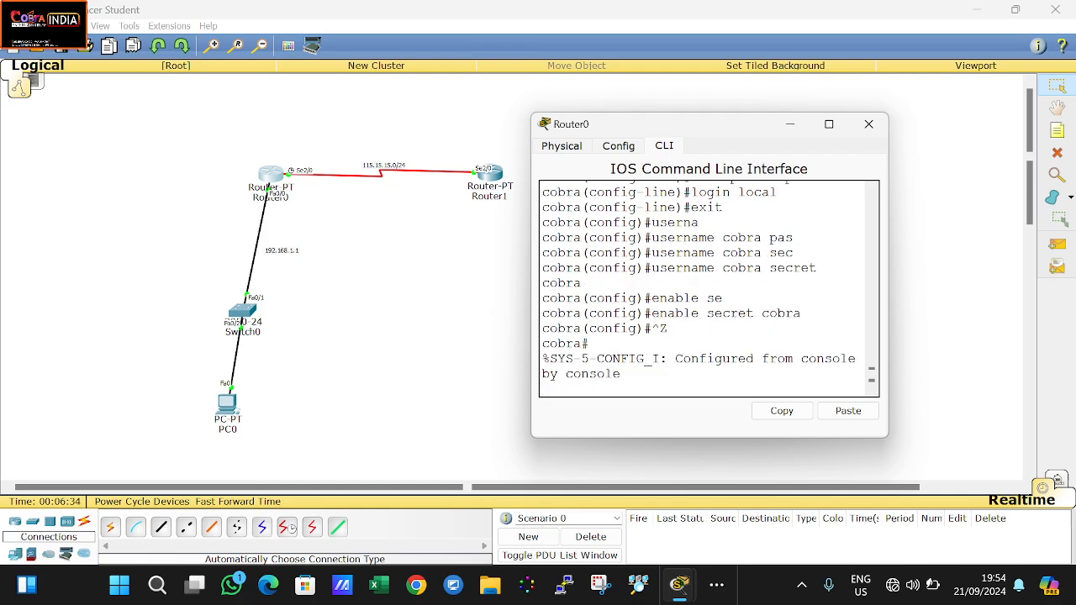
pyautogui.write('wr')
pyautogui.press('Return')
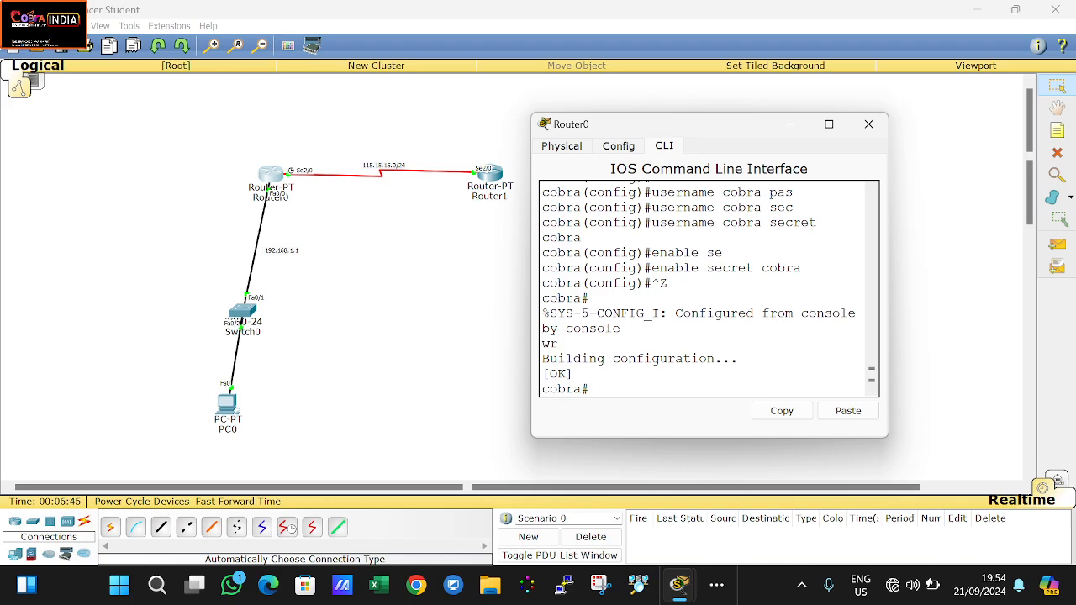
pyautogui.click(868, 124)
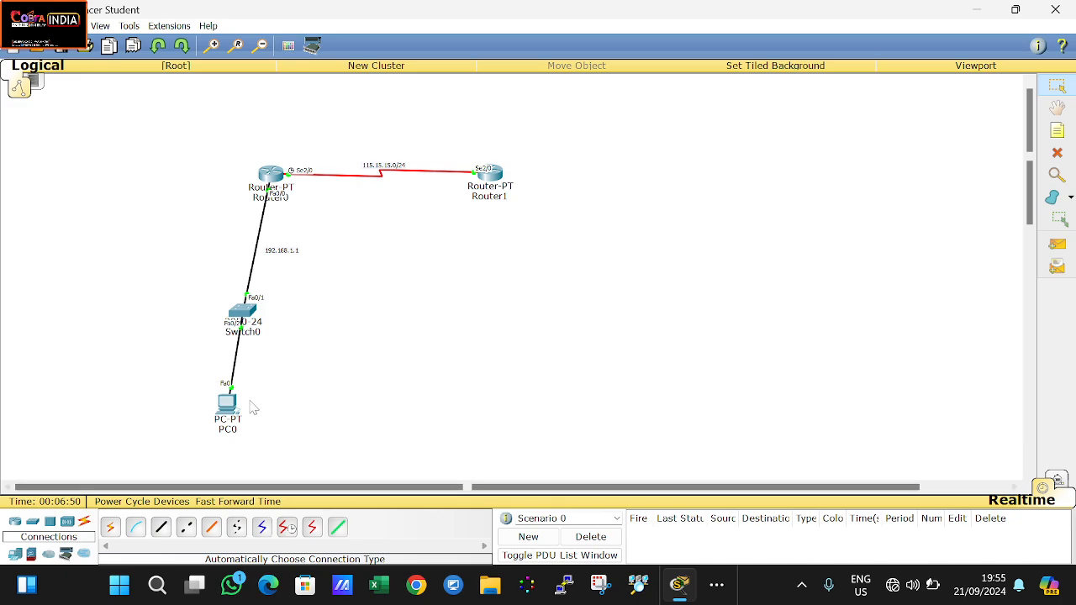
# - Try to connect from PC0's Command Prompt to the router with ssh -l cobra 192.168.1.1
pyautogui.click(227, 402)
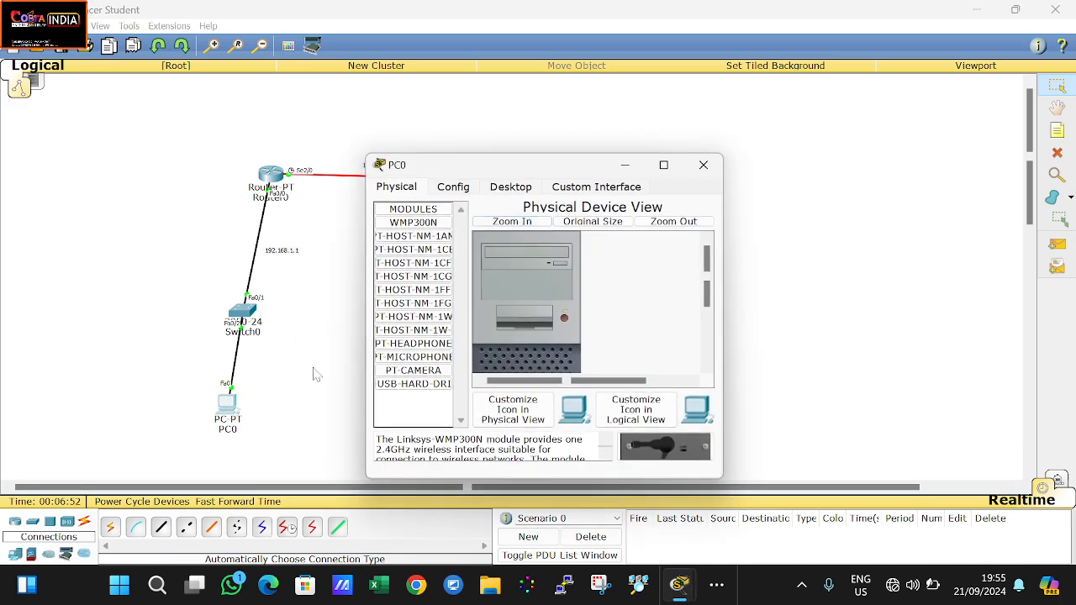
pyautogui.moveTo(524, 157); pyautogui.dragTo(660, 122)
pyautogui.click(644, 143)
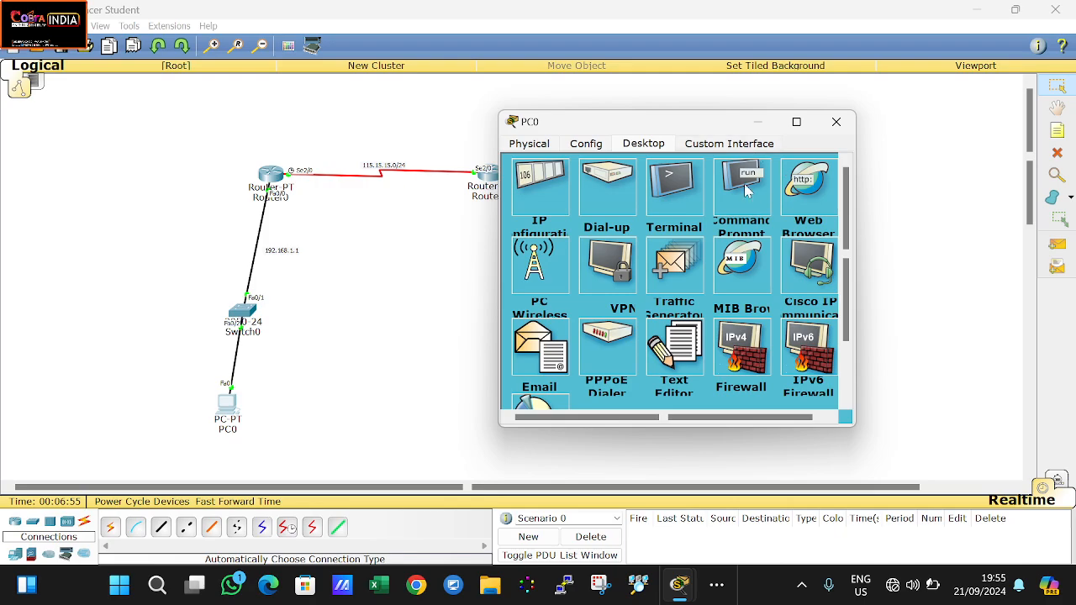
pyautogui.click(743, 185)
pyautogui.write('ss')
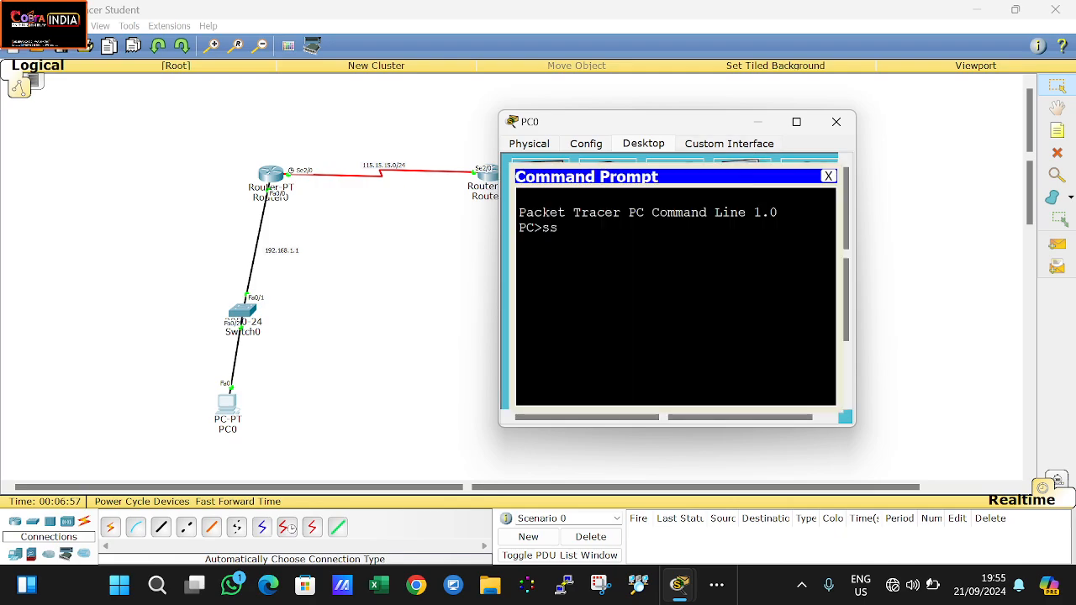
pyautogui.write('h -l')
pyautogui.write('cobra')
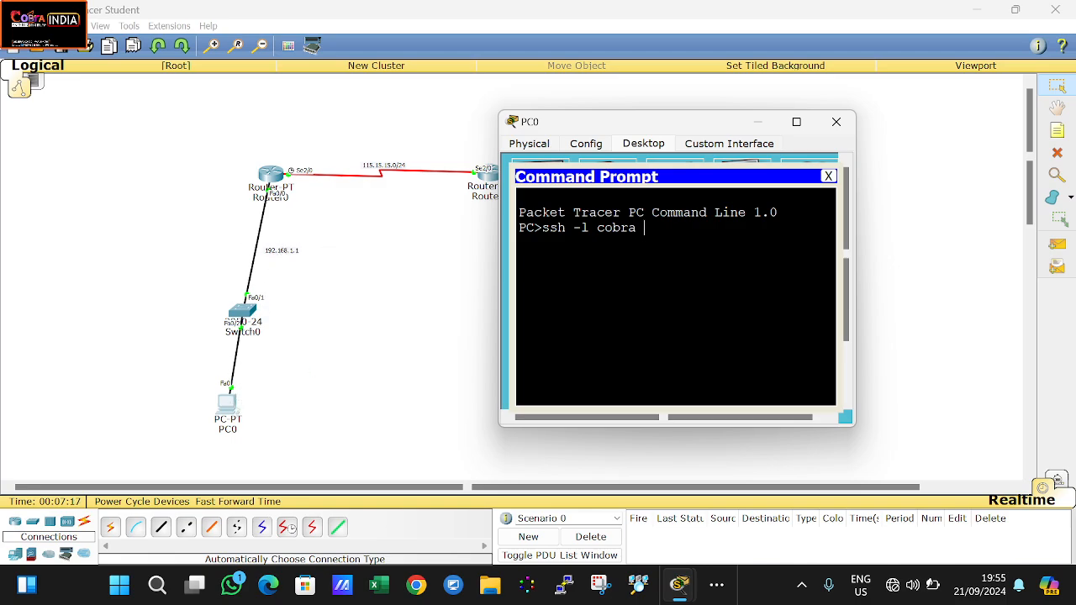
pyautogui.write('192.168.1.1')
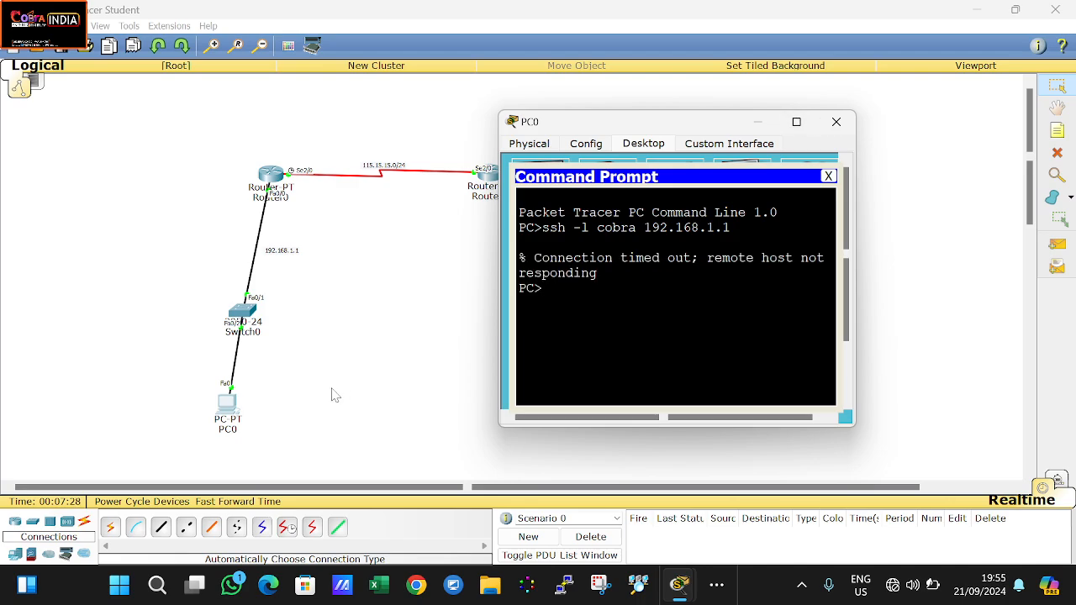
# - Give PC0 the static IP address 192.168.1.3 with subnet mask 255.255.255.0 and default gateway 192.168.1.1
pyautogui.click(300, 402)
pyautogui.click(227, 403)
pyautogui.click(584, 145)
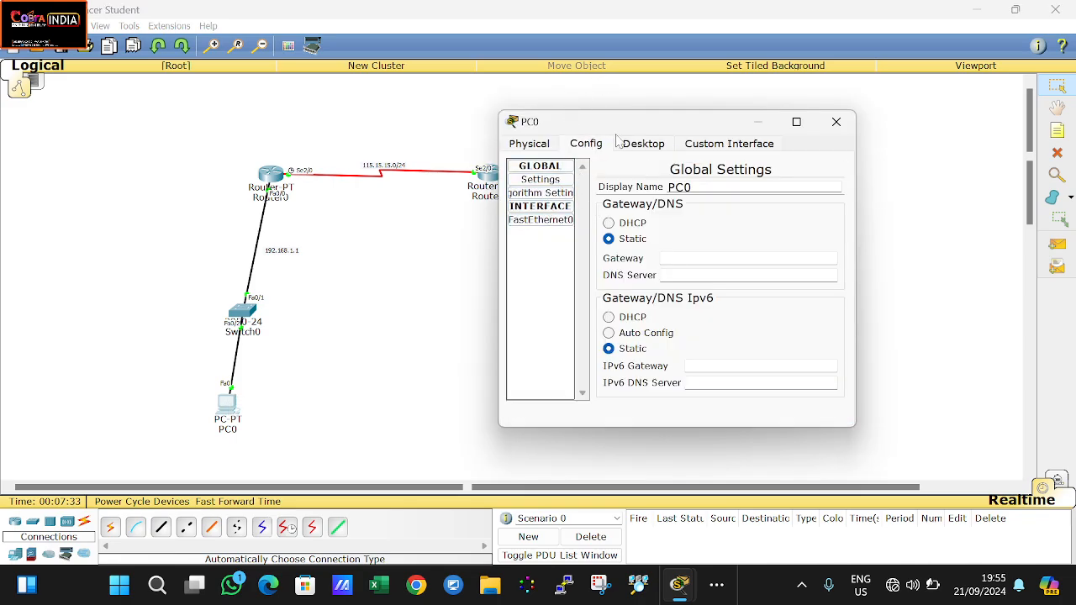
pyautogui.click(644, 142)
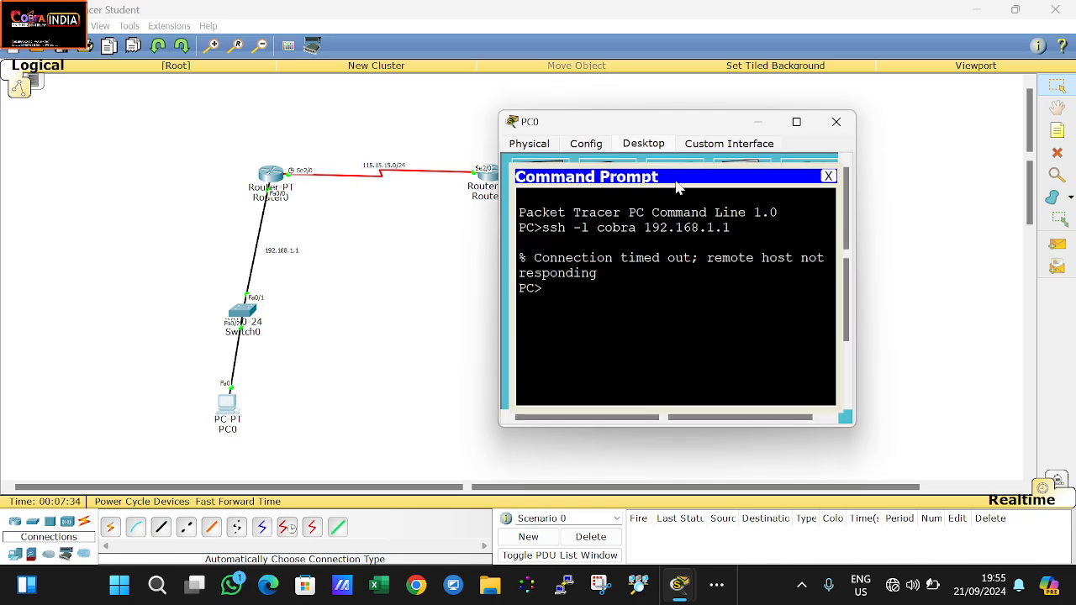
pyautogui.click(827, 176)
pyautogui.click(532, 198)
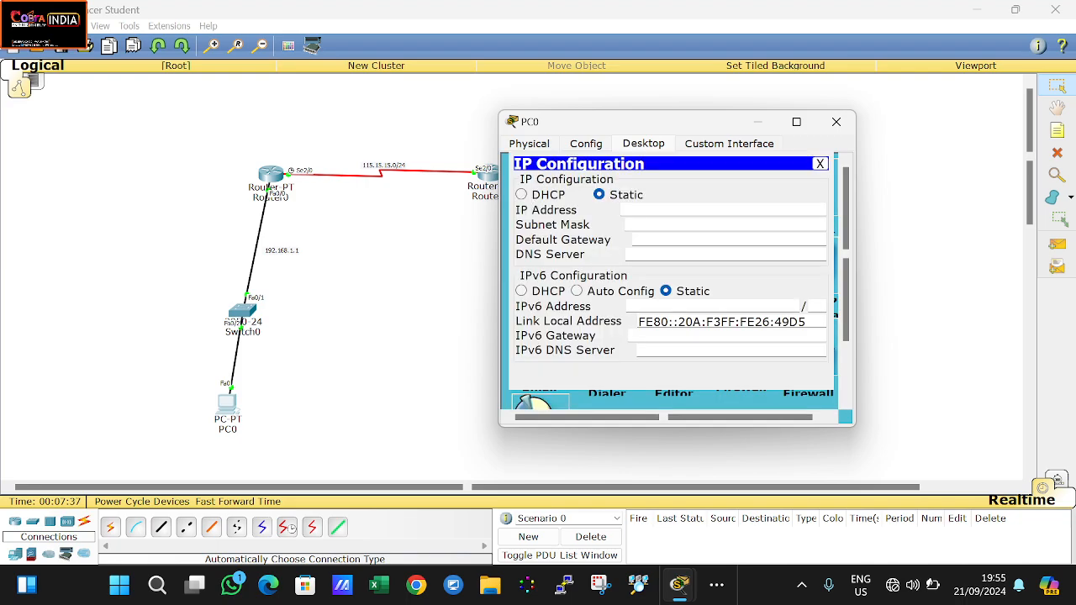
pyautogui.write('192.168.1.3')
pyautogui.press('Tab')
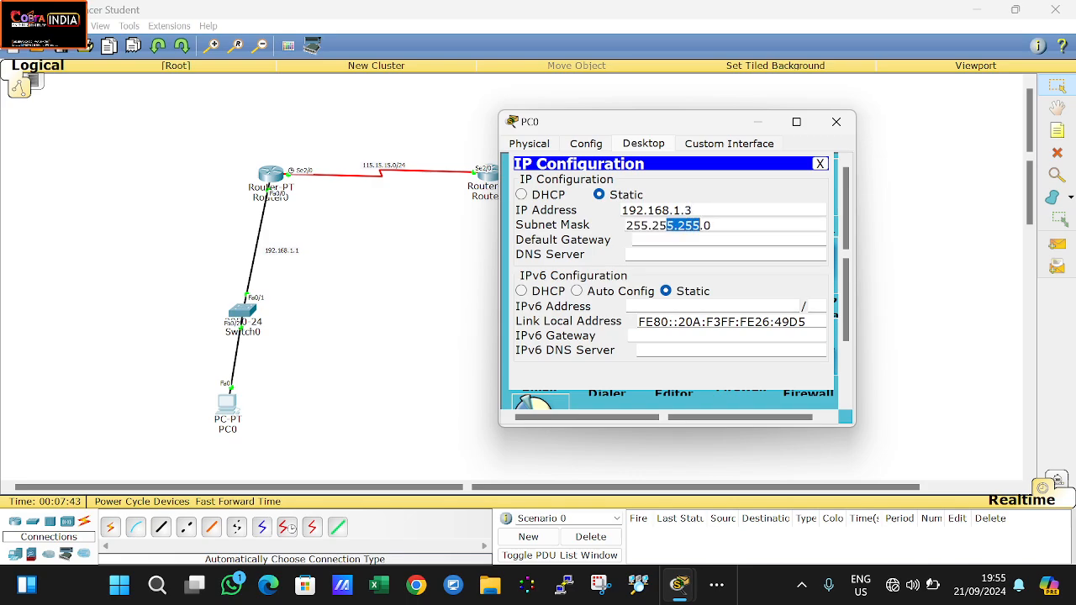
pyautogui.press('Tab')
pyautogui.write('192.1')
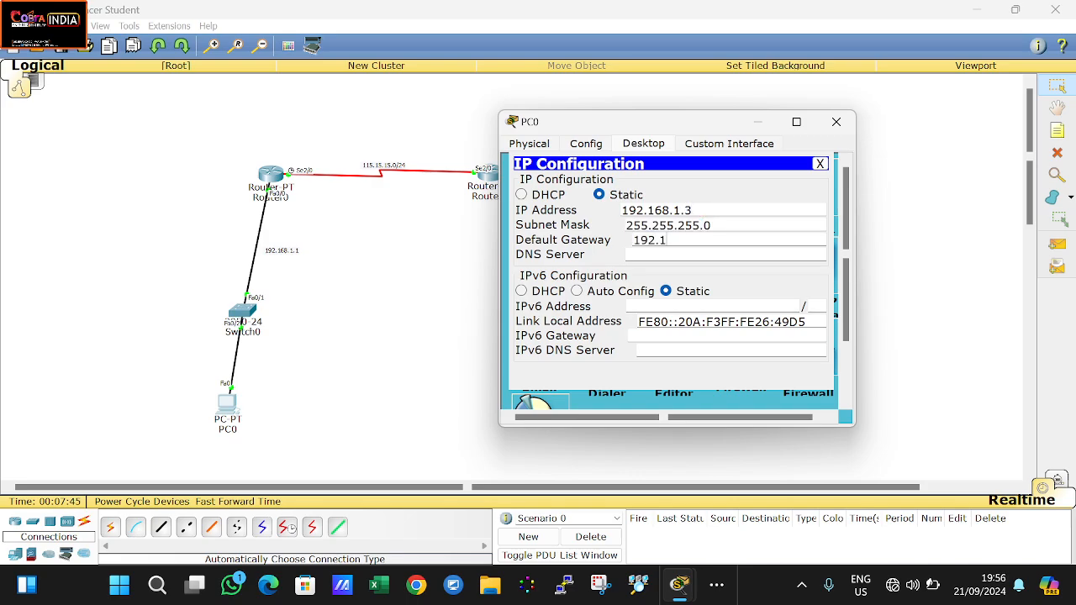
pyautogui.write('68.1.1')
pyautogui.click(821, 164)
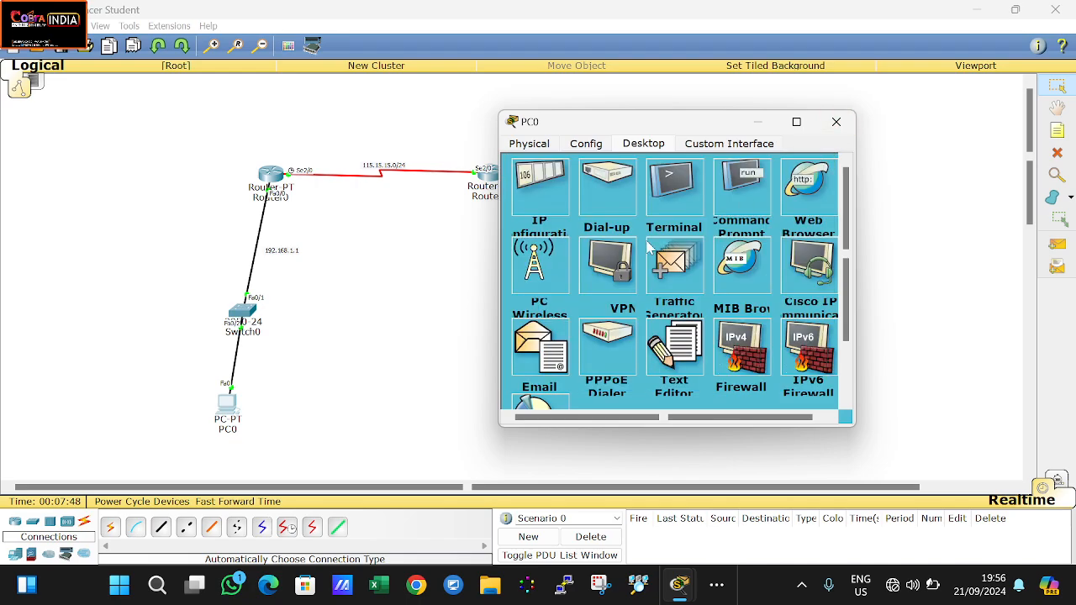
# - Run ssh -l cobra 192.168.1.1 again from PC0's Command Prompt and log in with the user's password
pyautogui.click(757, 194)
pyautogui.press('Up')
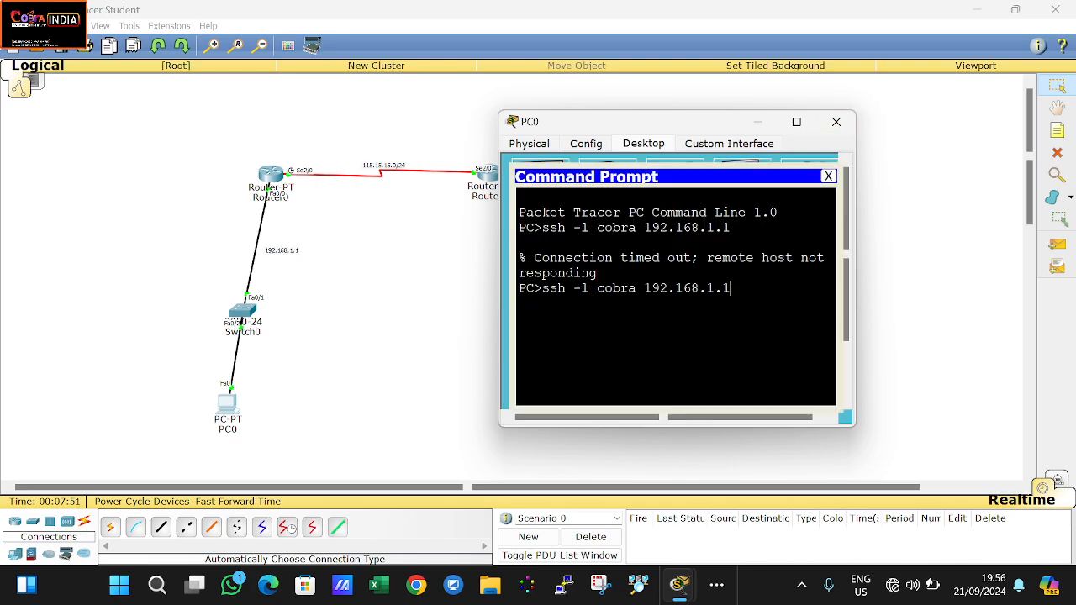
pyautogui.press('Return')
pyautogui.doubleClick(616, 289)
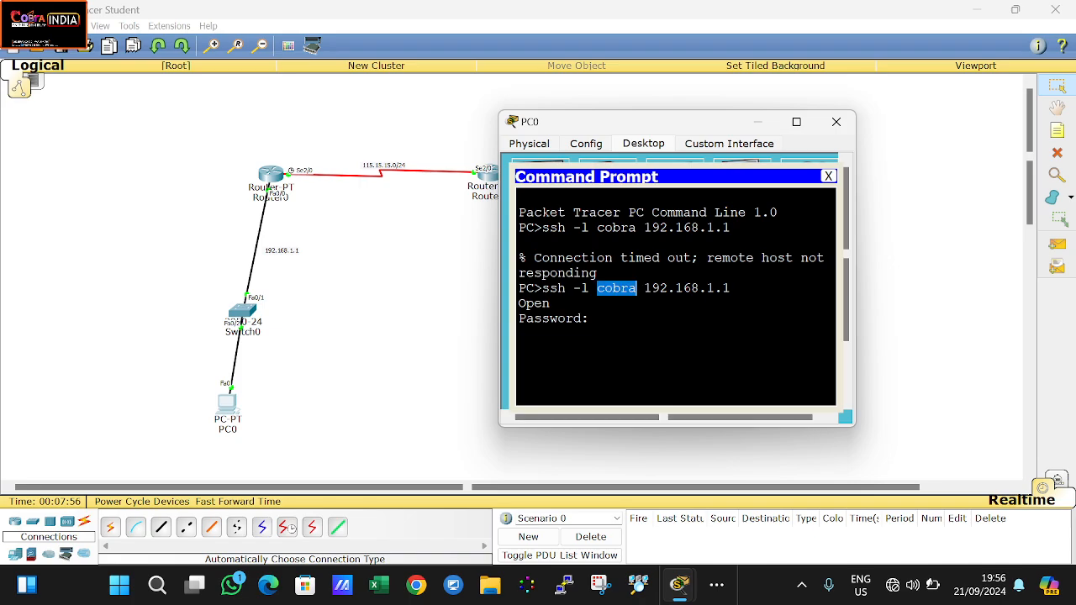
pyautogui.click(623, 289)
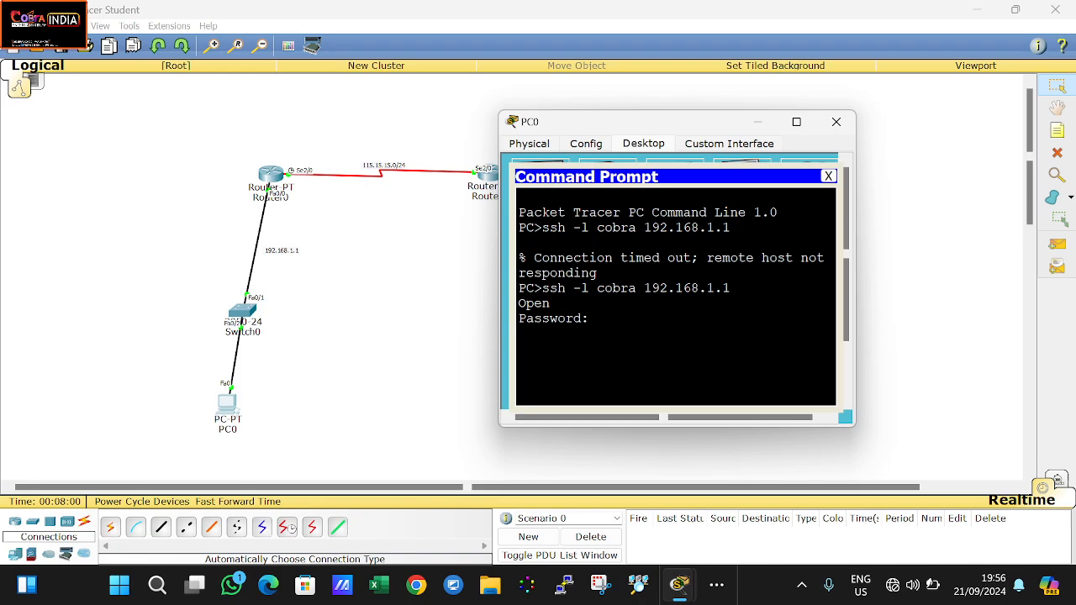
pyautogui.press('Return')
# - Enter privileged mode on the remotely connected router with en, supplying the enable password
pyautogui.write('en')
pyautogui.press('BackSpace')
pyautogui.press('Return')
pyautogui.press('Return')
# - Display the router's running configuration with show run, examine the encrypted enable and user secrets, and close PC0's window
pyautogui.write('s')
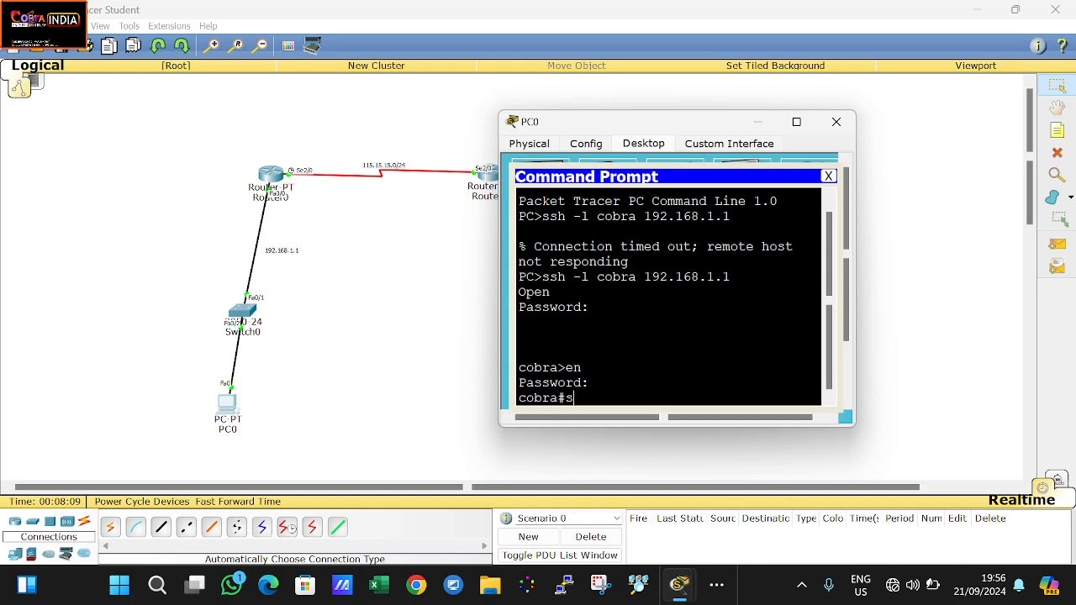
pyautogui.write('how run')
pyautogui.press('Return')
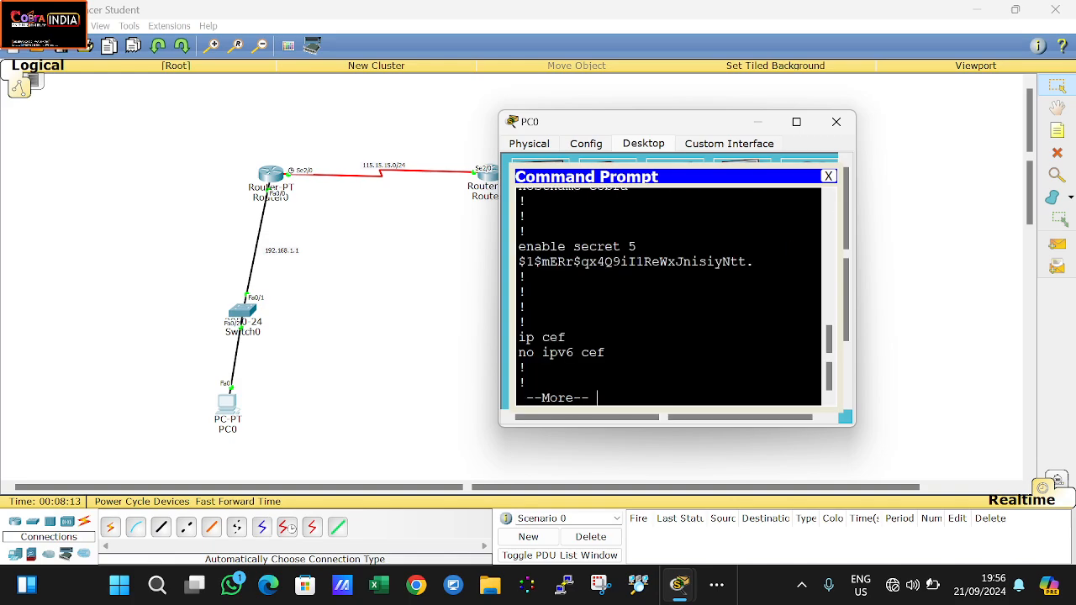
pyautogui.moveTo(550, 262); pyautogui.dragTo(756, 273)
pyautogui.press('Return')
pyautogui.press('Return')
pyautogui.press('Return')
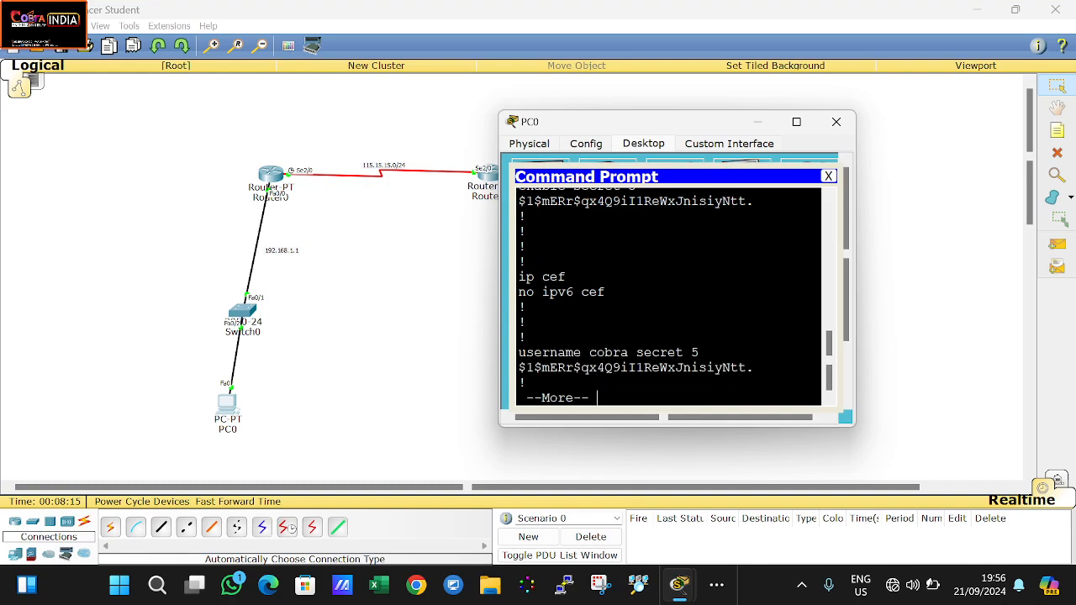
pyautogui.press('Return')
pyautogui.tripleClick(692, 352)
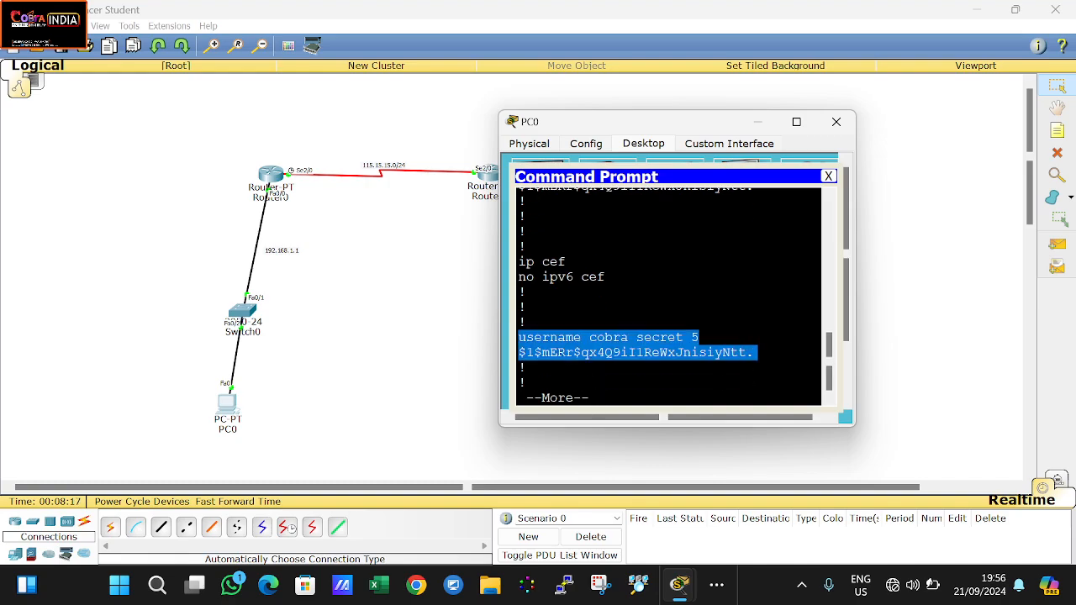
pyautogui.doubleClick(664, 352)
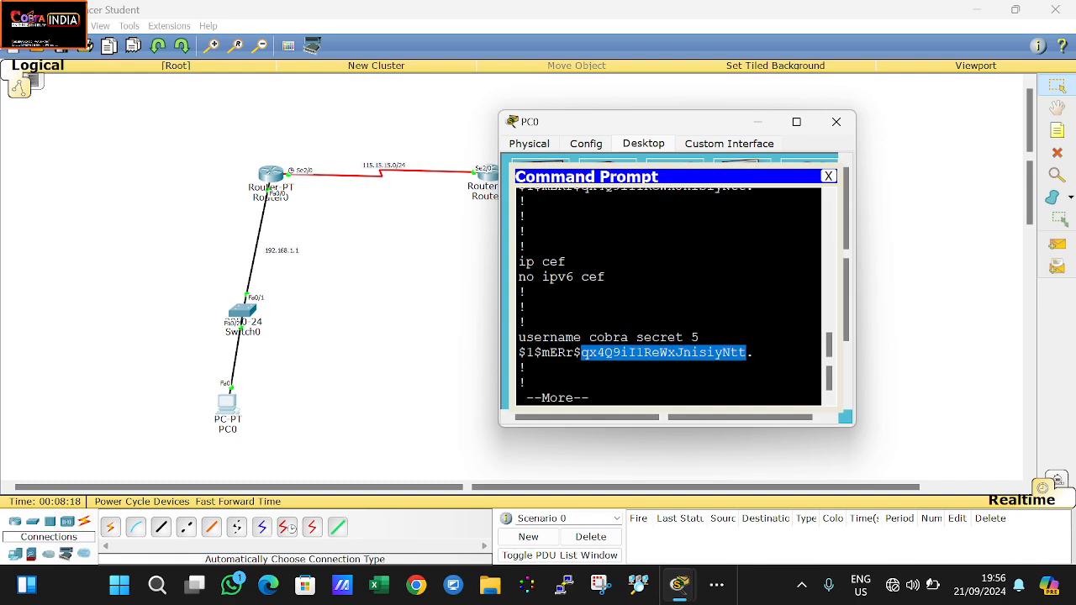
pyautogui.click(836, 121)
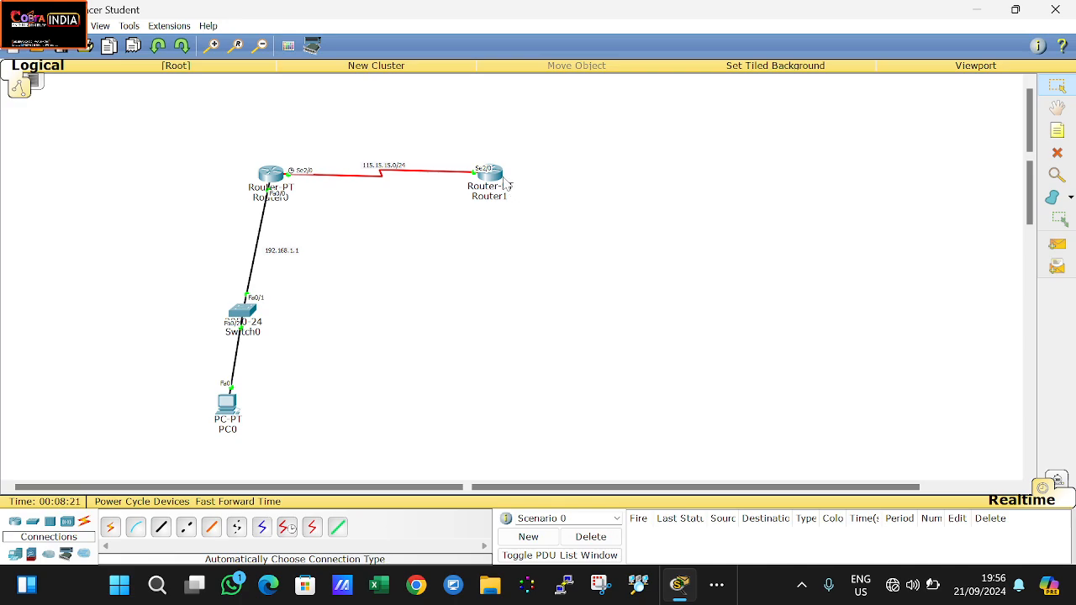
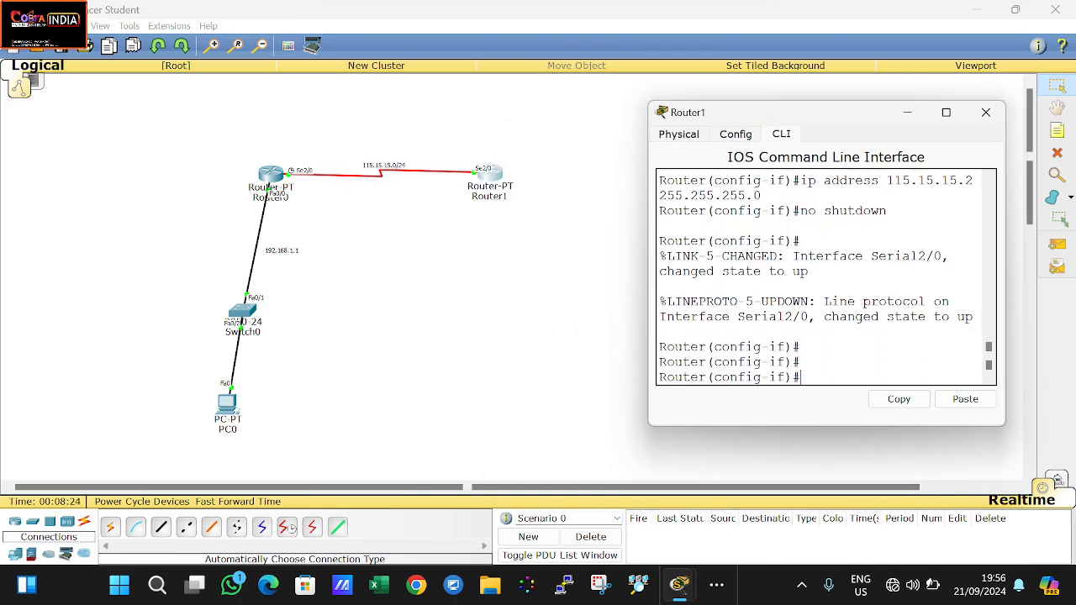
# - End interface configuration on Router1 and save its configuration with wr
pyautogui.hotkey('ctrl', 'z')
pyautogui.write('wr')
pyautogui.press('Return')
pyautogui.press('Return')
pyautogui.press('Return')
pyautogui.press('Return')
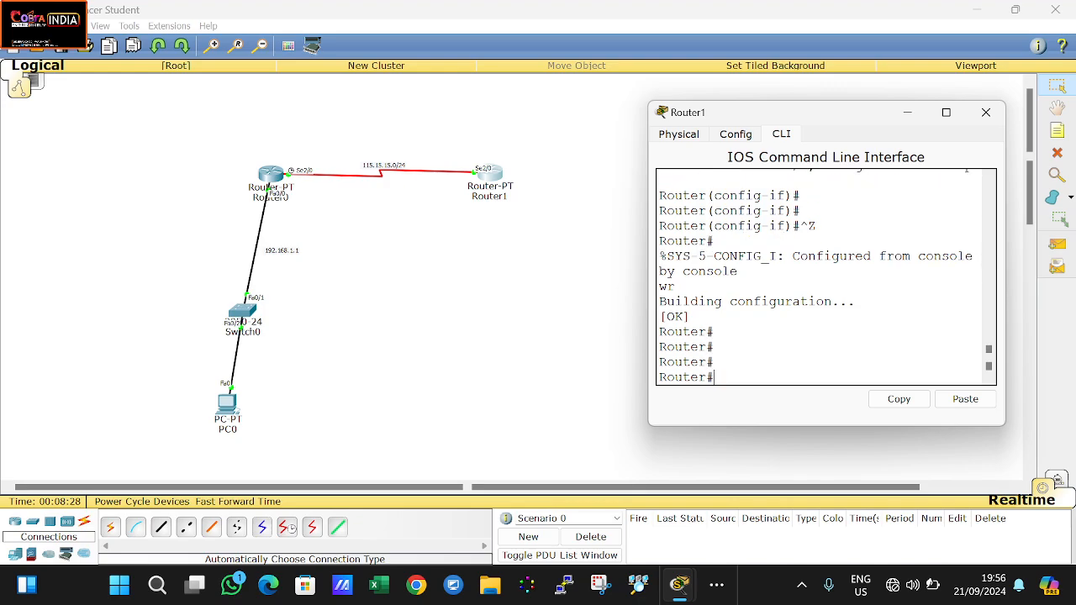
# - Exit Router1's privileged session and reopen its console in user mode
pyautogui.write('exit')
pyautogui.press('Return')
pyautogui.press('Return')
pyautogui.press('Return')
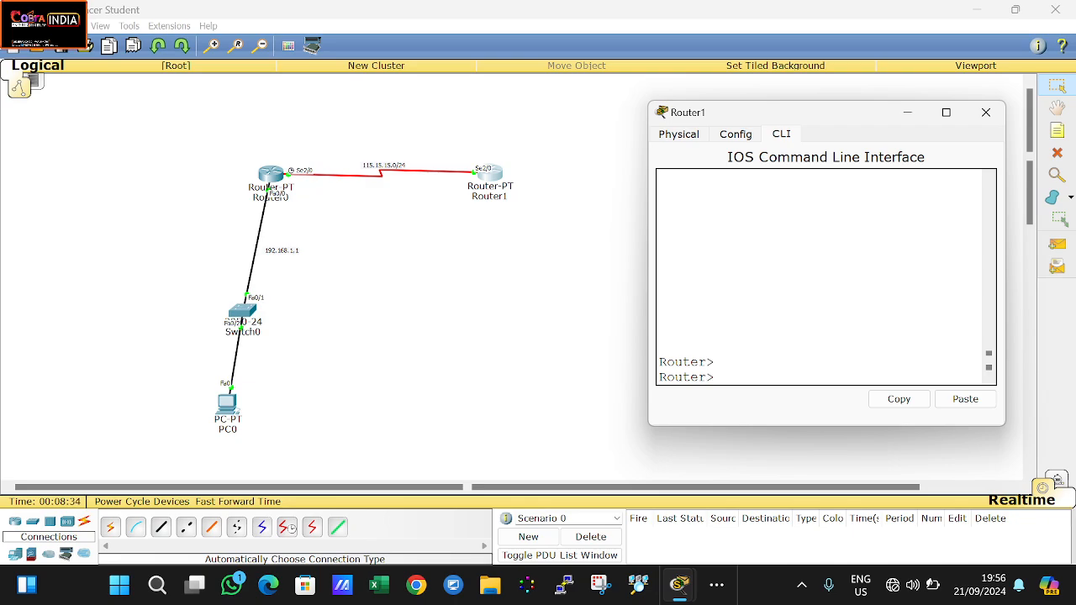
# - Start an SSH session from Router1 to Router0 with ssh -l cobra 115.15.15.1, dismissing the low-battery alert
pyautogui.moveTo(716, 377); pyautogui.dragTo(659, 377)
pyautogui.click(715, 378)
pyautogui.write('ssh -l cobra')
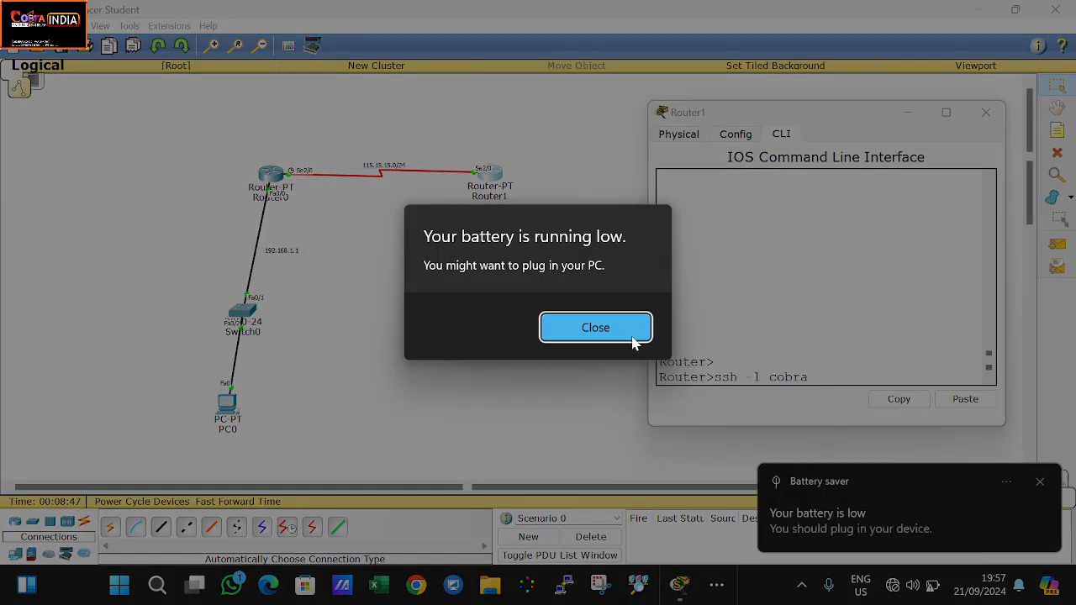
pyautogui.click(626, 335)
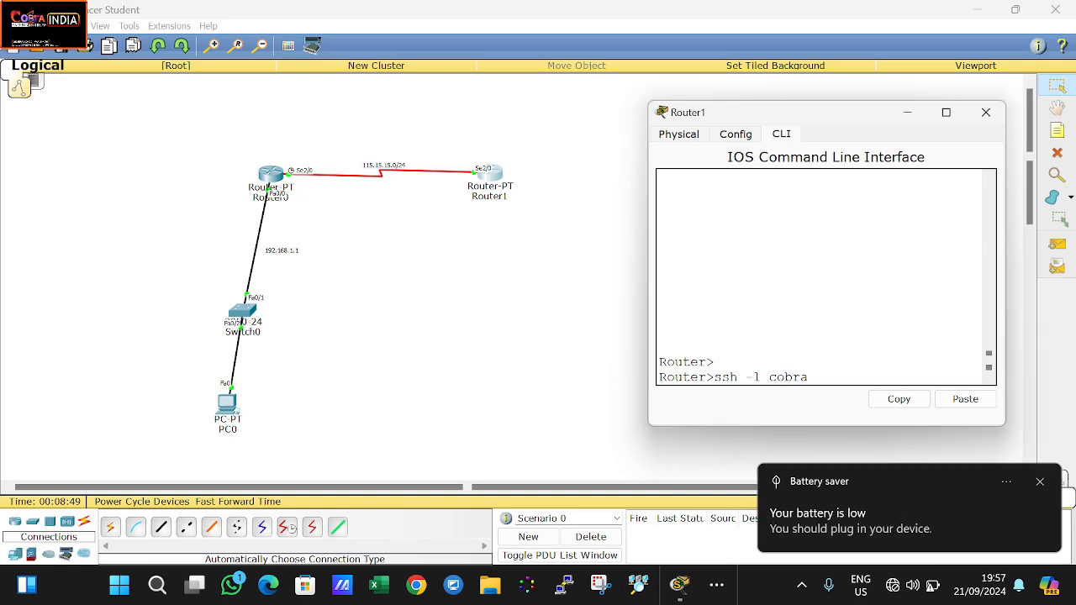
pyautogui.write('115')
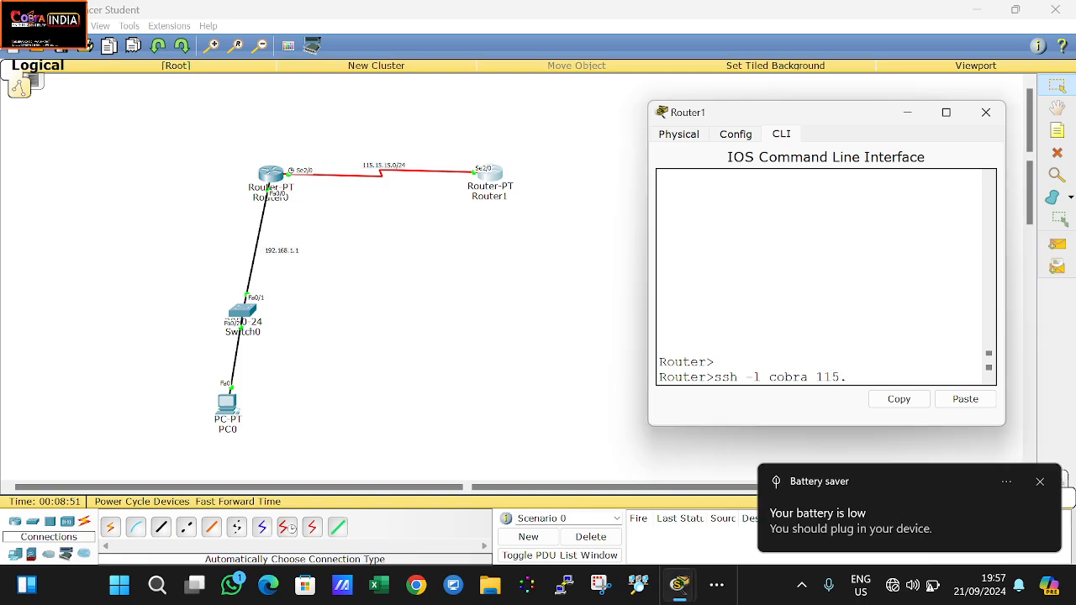
pyautogui.write('.15.15.1')
pyautogui.press('Return')
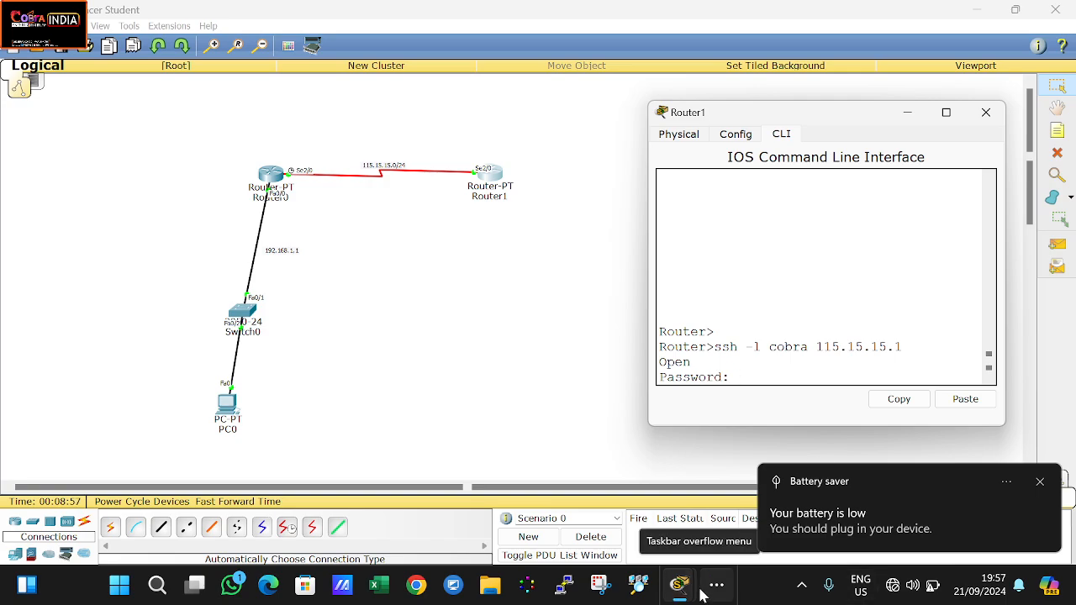
pyautogui.click(935, 581)
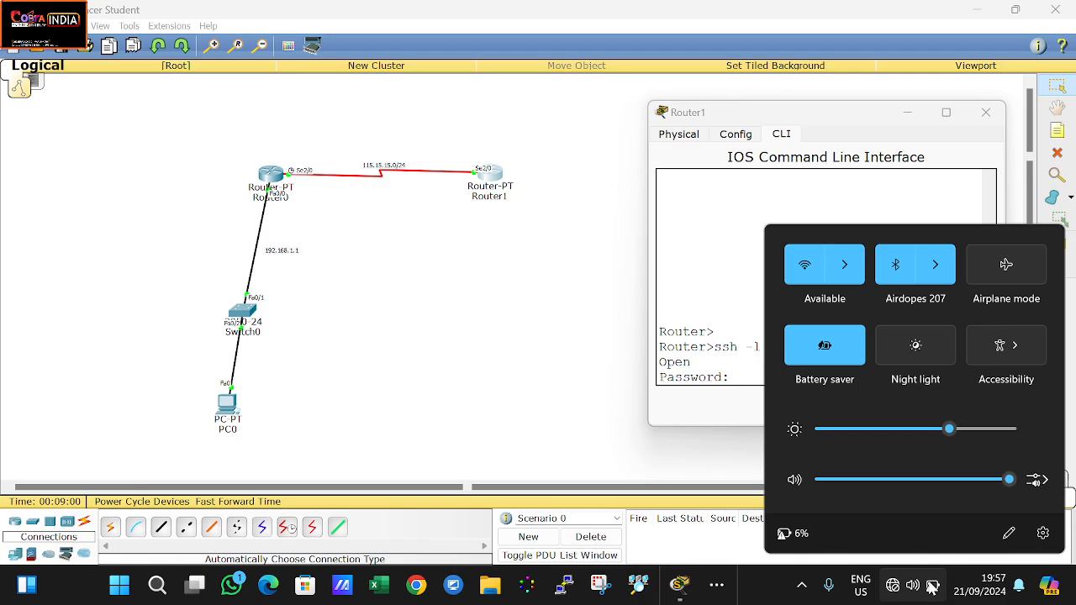
pyautogui.click(558, 453)
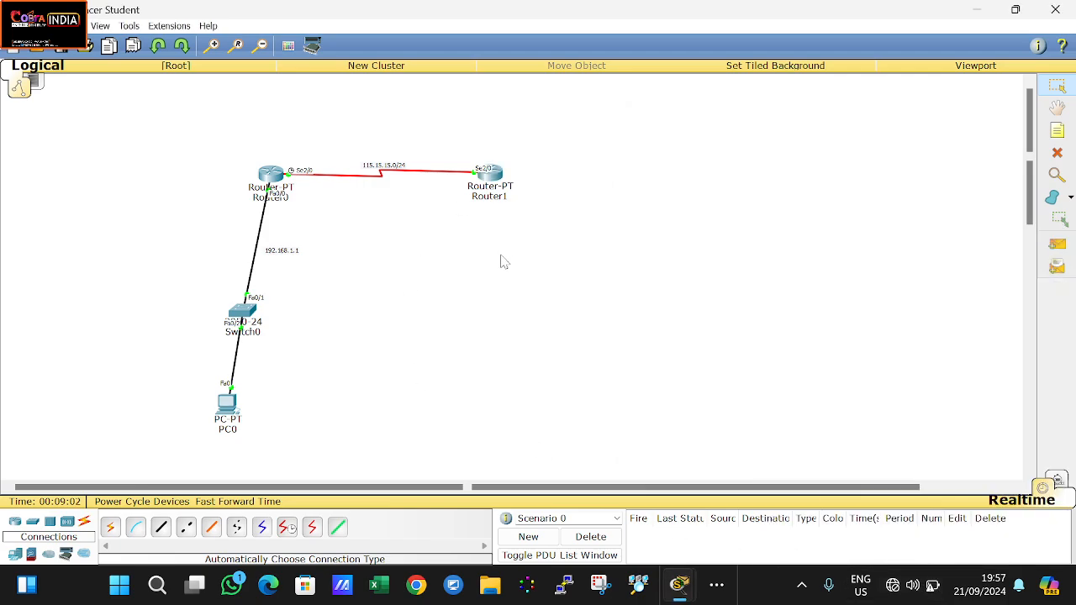
pyautogui.moveTo(501, 254); pyautogui.dragTo(412, 264)
pyautogui.moveTo(329, 425); pyautogui.dragTo(161, 370)
pyautogui.moveTo(188, 123); pyautogui.dragTo(367, 319)
pyautogui.moveTo(498, 306); pyautogui.dragTo(538, 283)
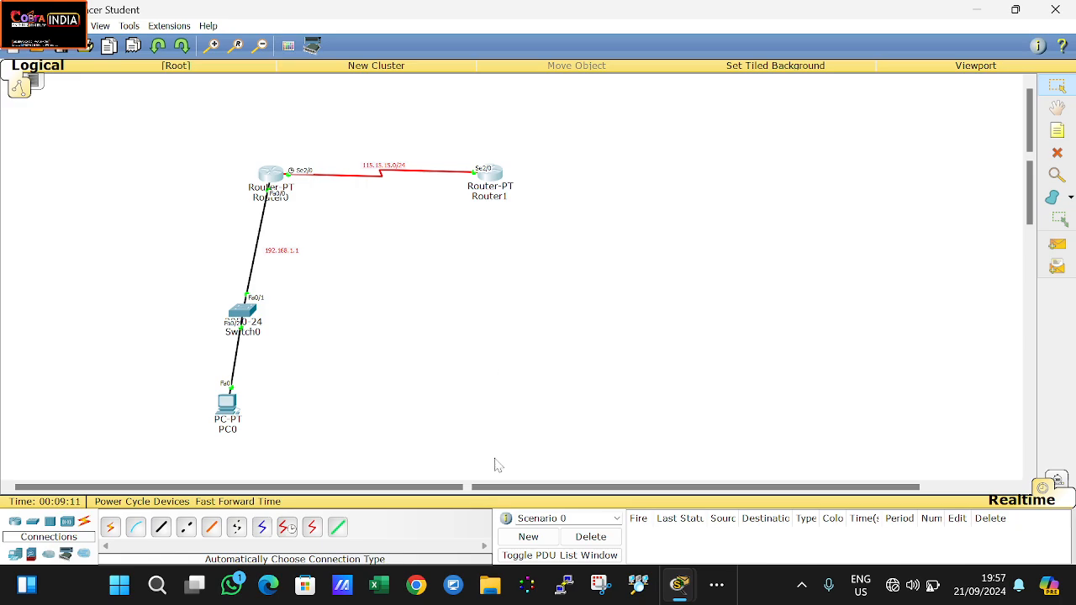
pyautogui.click(717, 593)
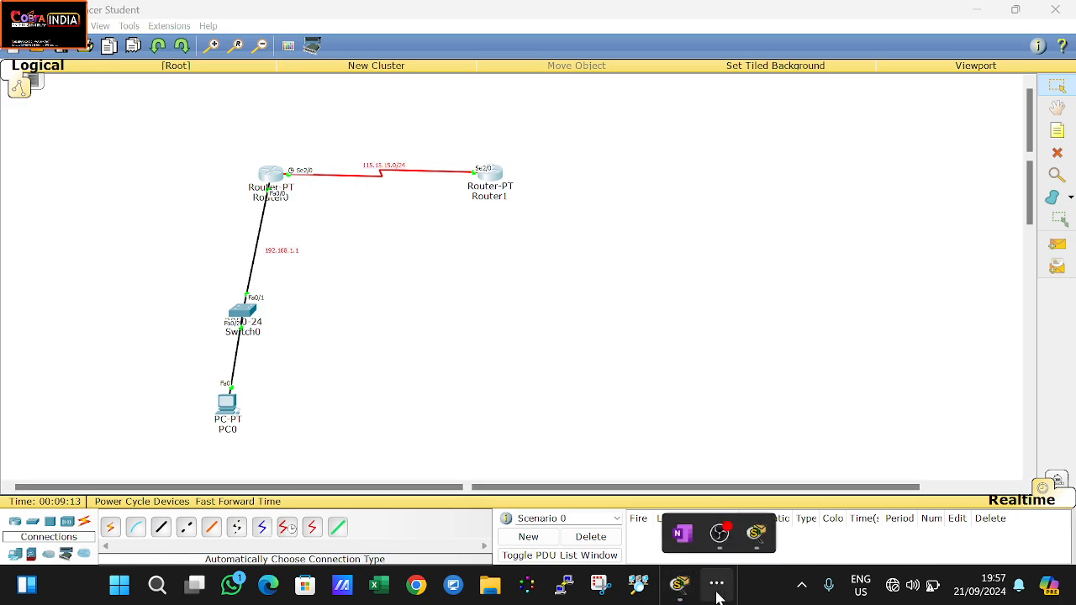
pyautogui.click(719, 538)
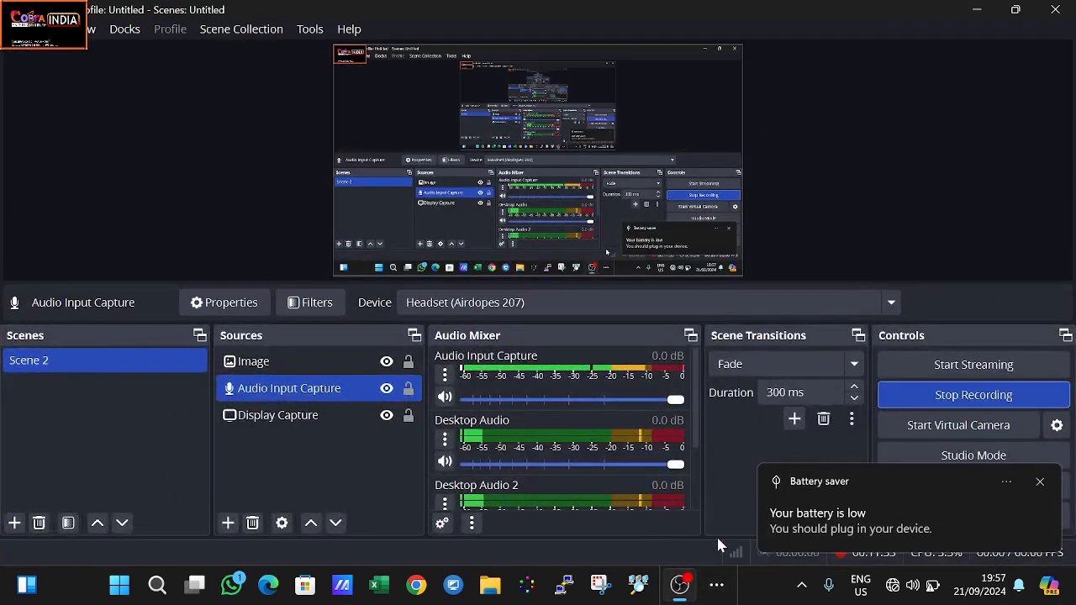